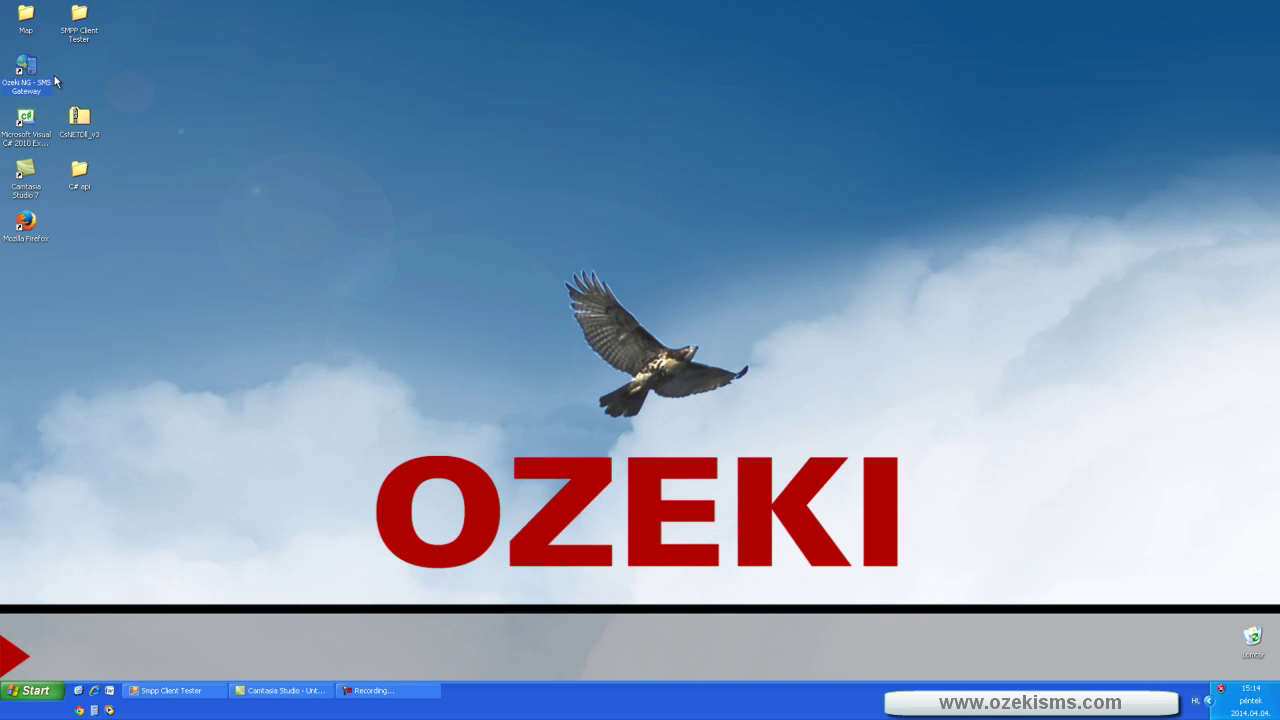
- Launch Mozilla Firefox from its Windows XP desktop shortcut
{"action": "left_click", "coordinate": [31, 120]}
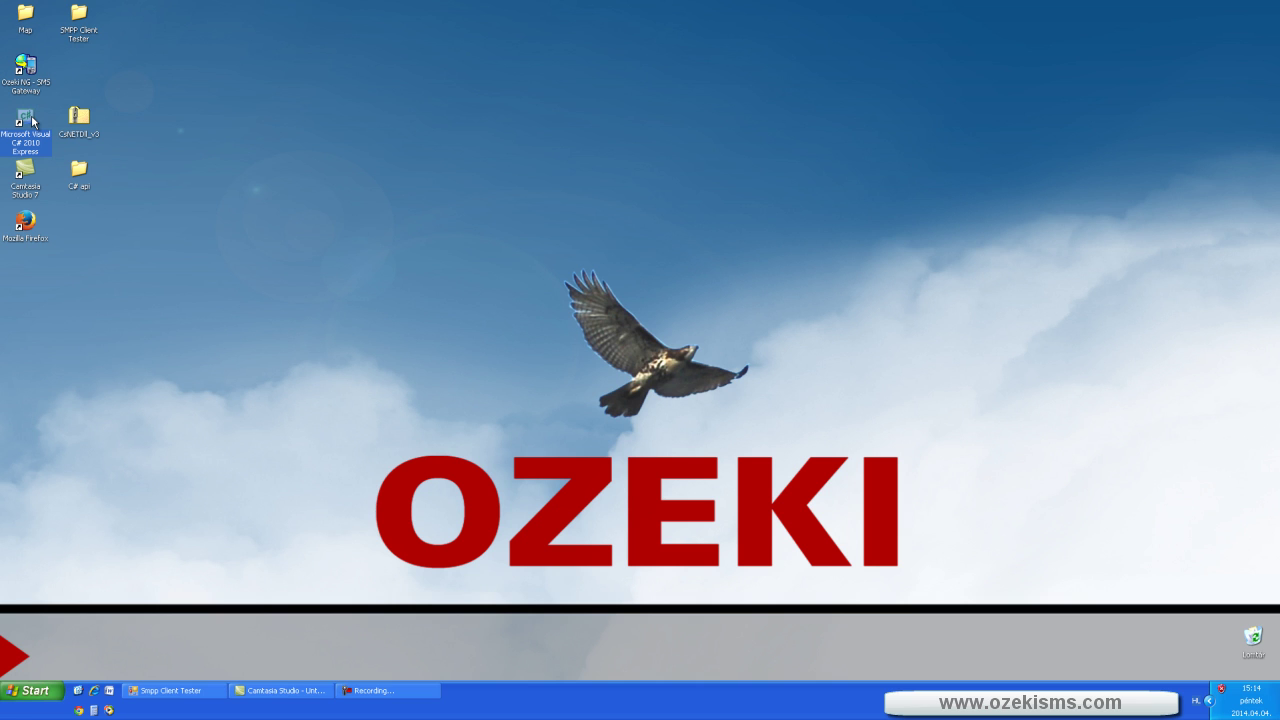
{"action": "double_click", "coordinate": [25, 221]}
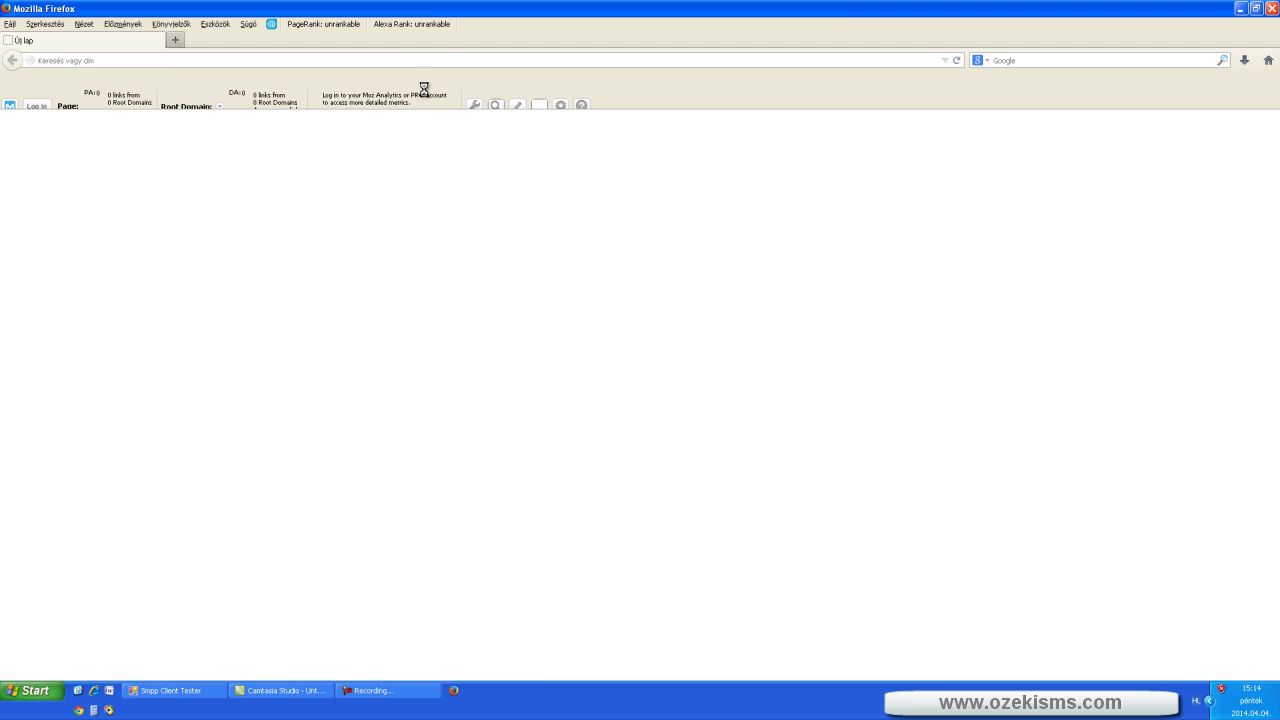
{"action": "type", "text": "www."}
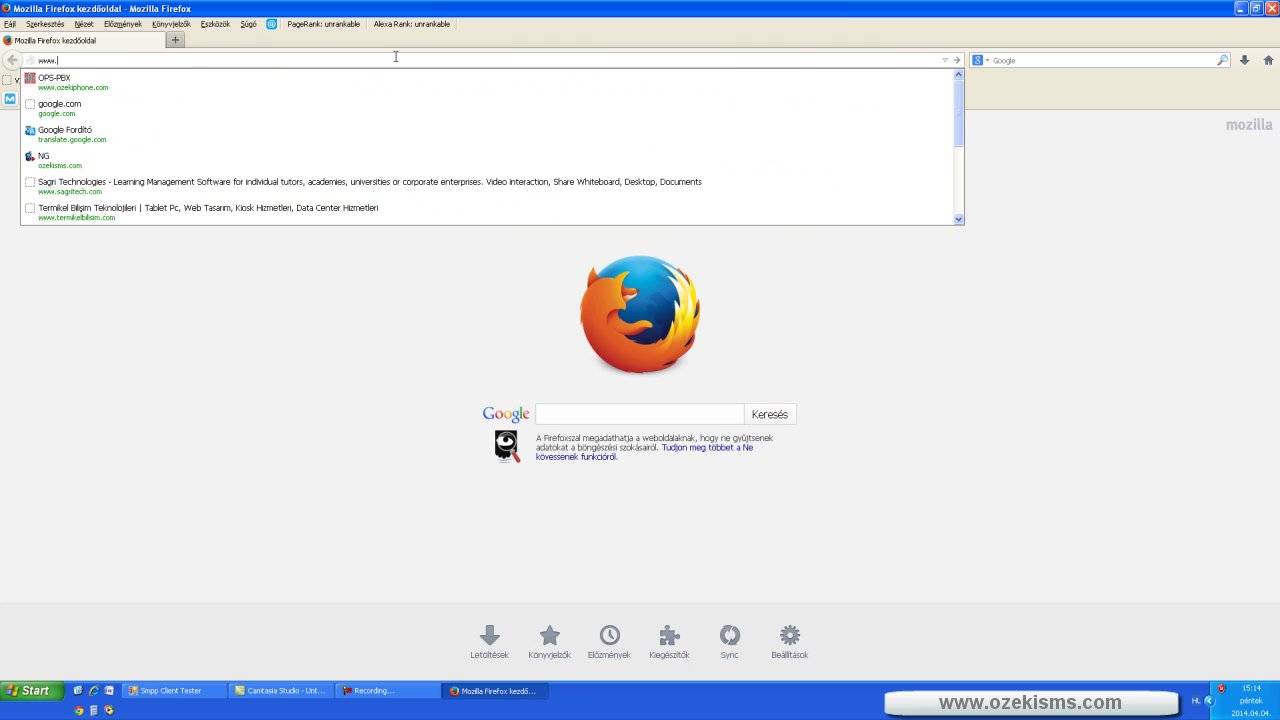
{"action": "type", "text": "ozeki"}
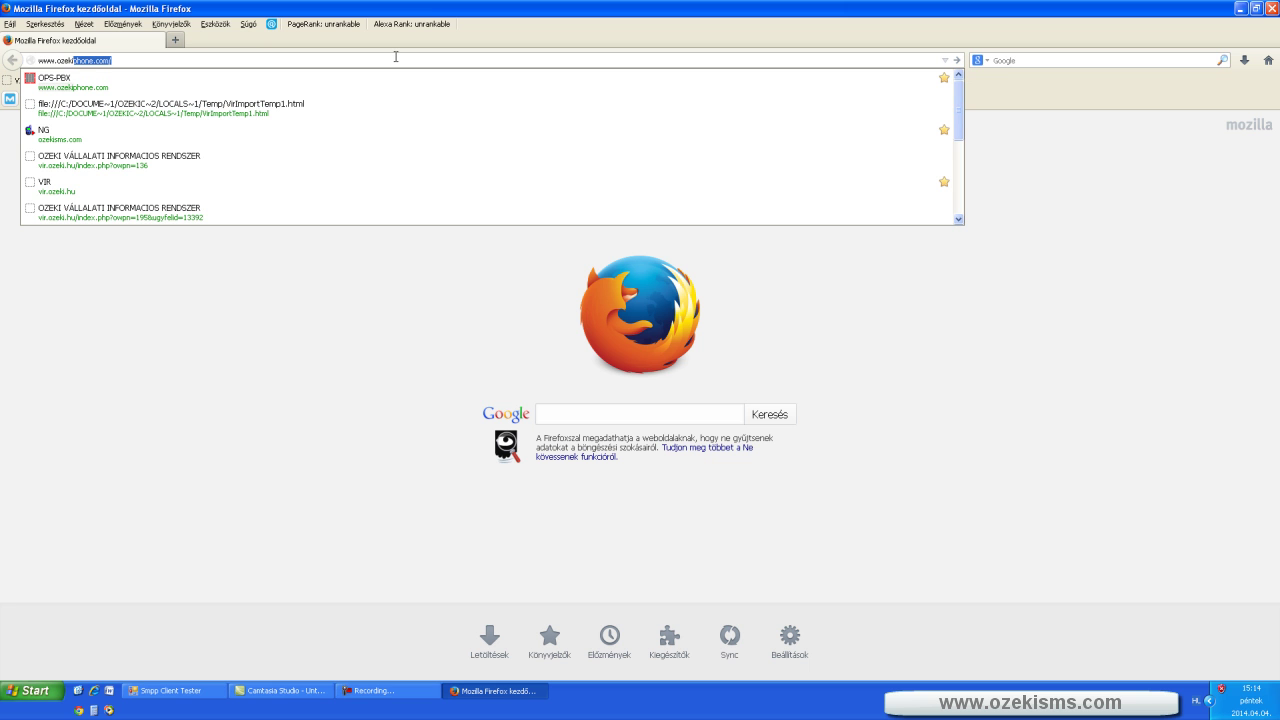
{"action": "type", "text": "sms.com"}
{"action": "key", "text": "Return"}
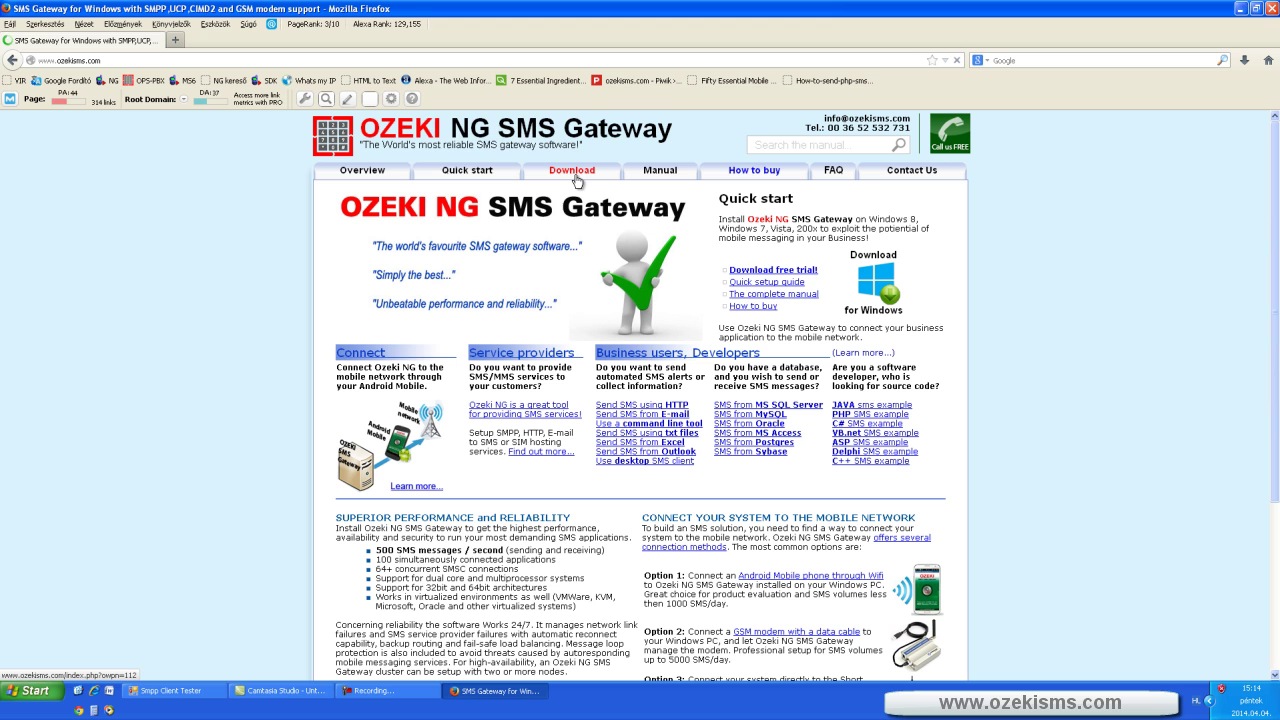
{"action": "left_click", "coordinate": [575, 180]}
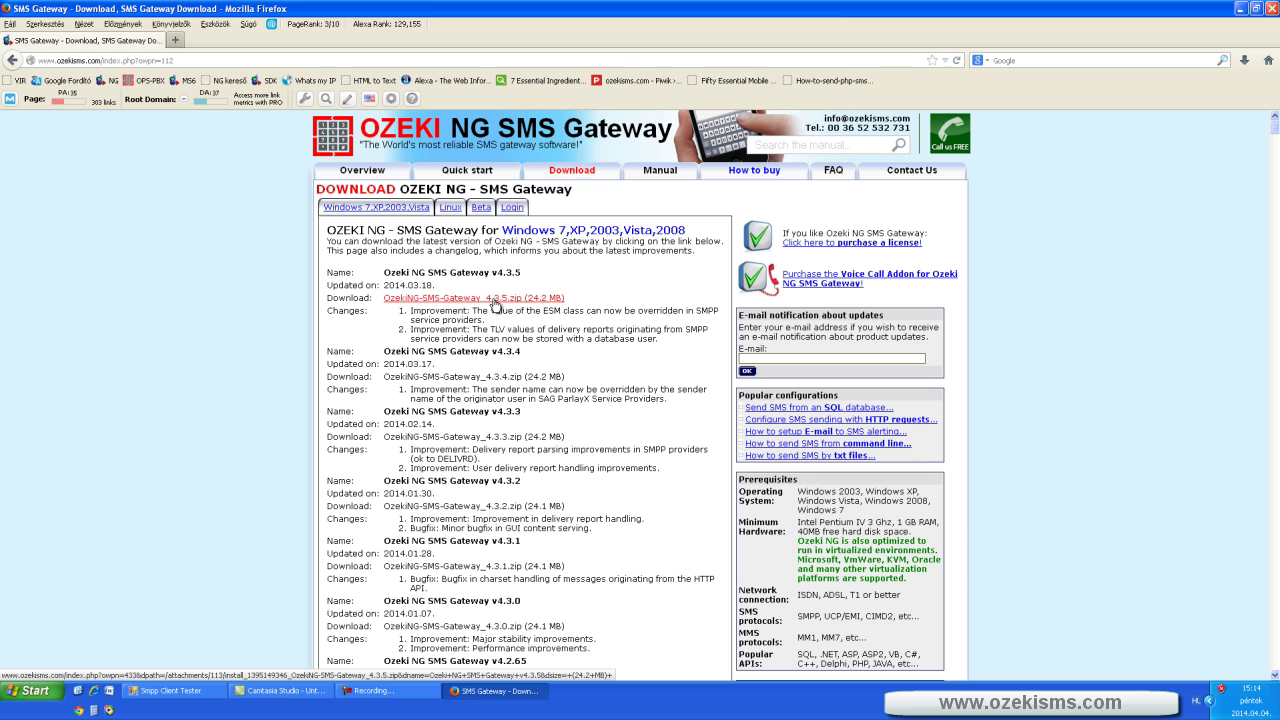
- Request the v4.3.5 gateway zip, submitting an e-mail address to get the download links
{"action": "left_click", "coordinate": [491, 300]}
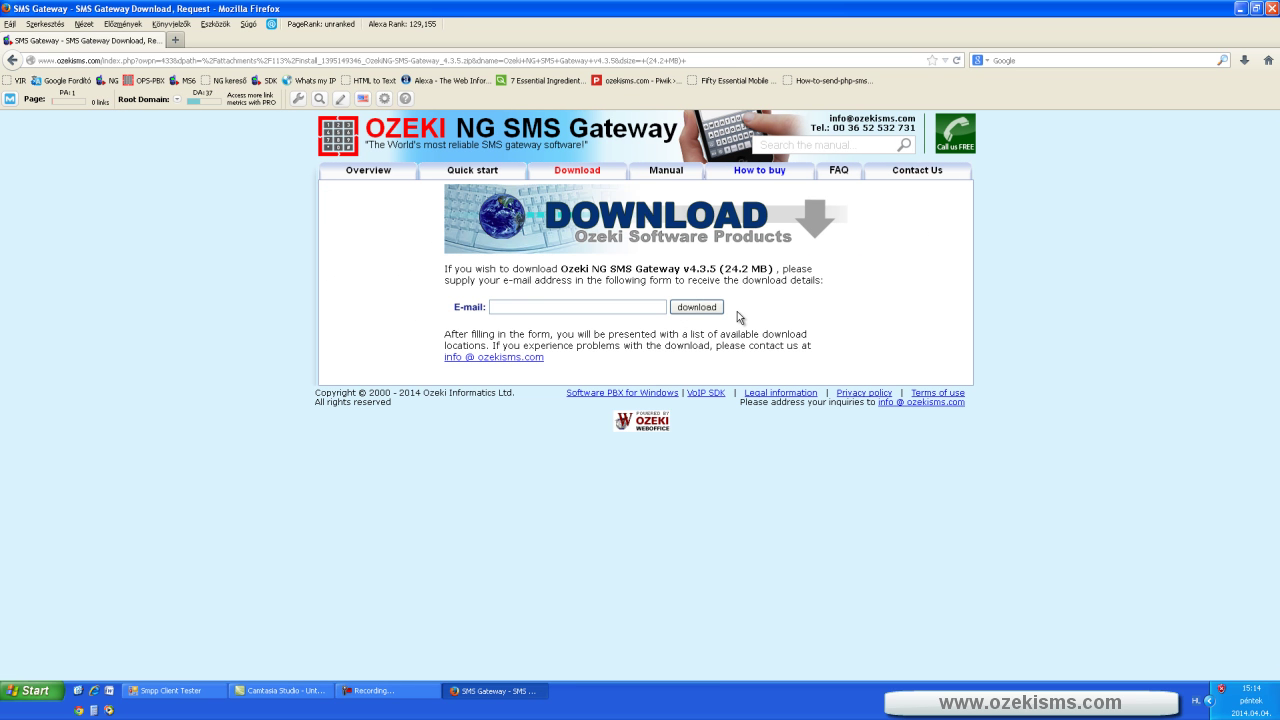
{"action": "type", "text": "test@test.hu"}
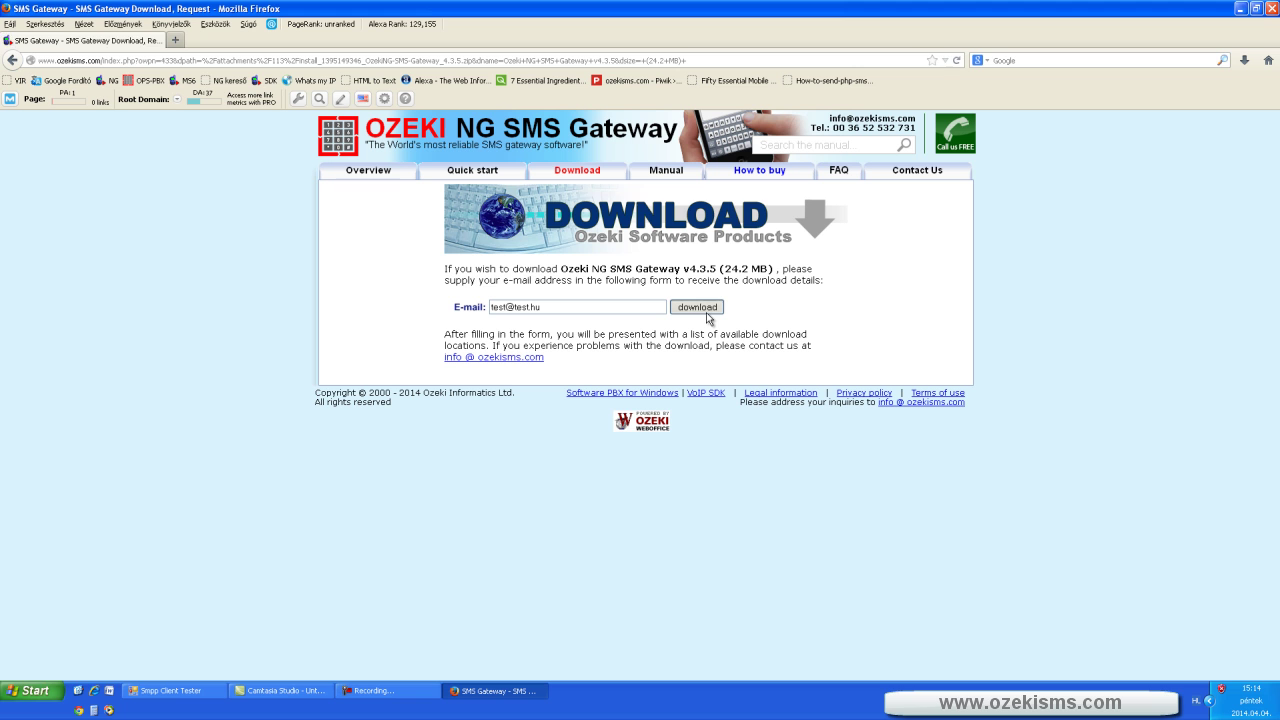
{"action": "left_click", "coordinate": [708, 314]}
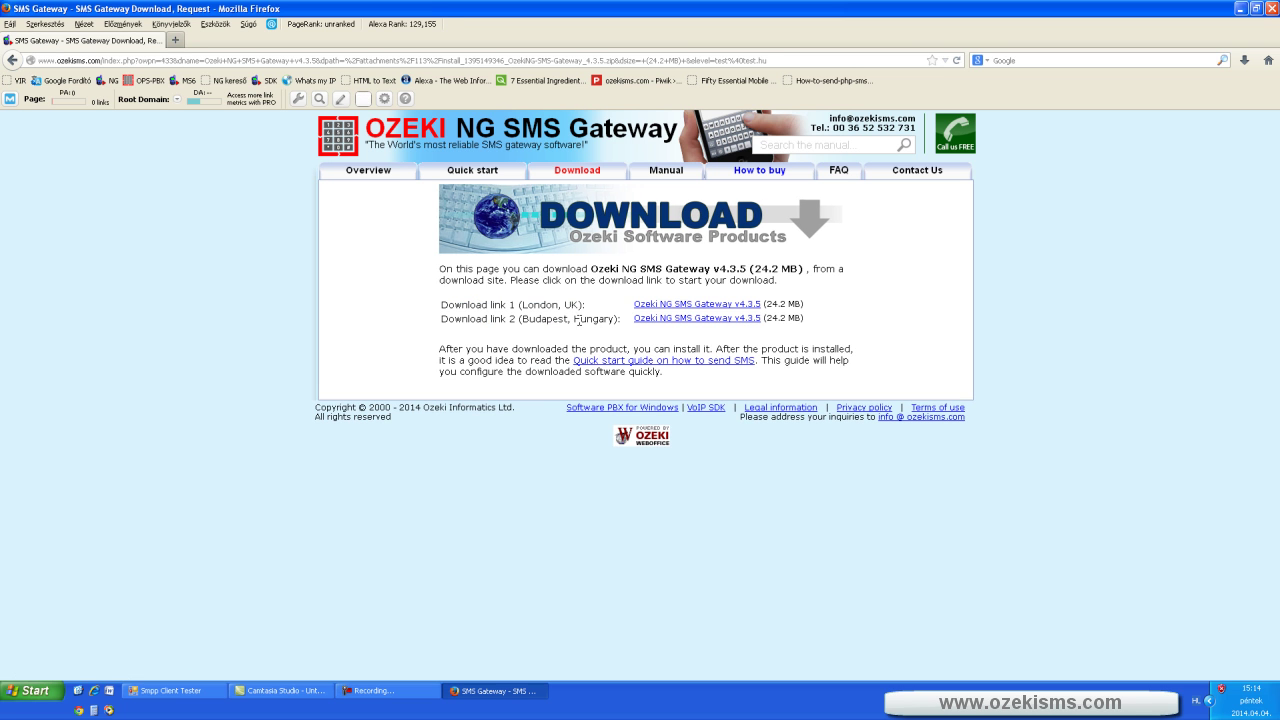
- Choose Download link 2, cancel the file save prompt, and close Firefox
{"action": "left_click", "coordinate": [684, 320]}
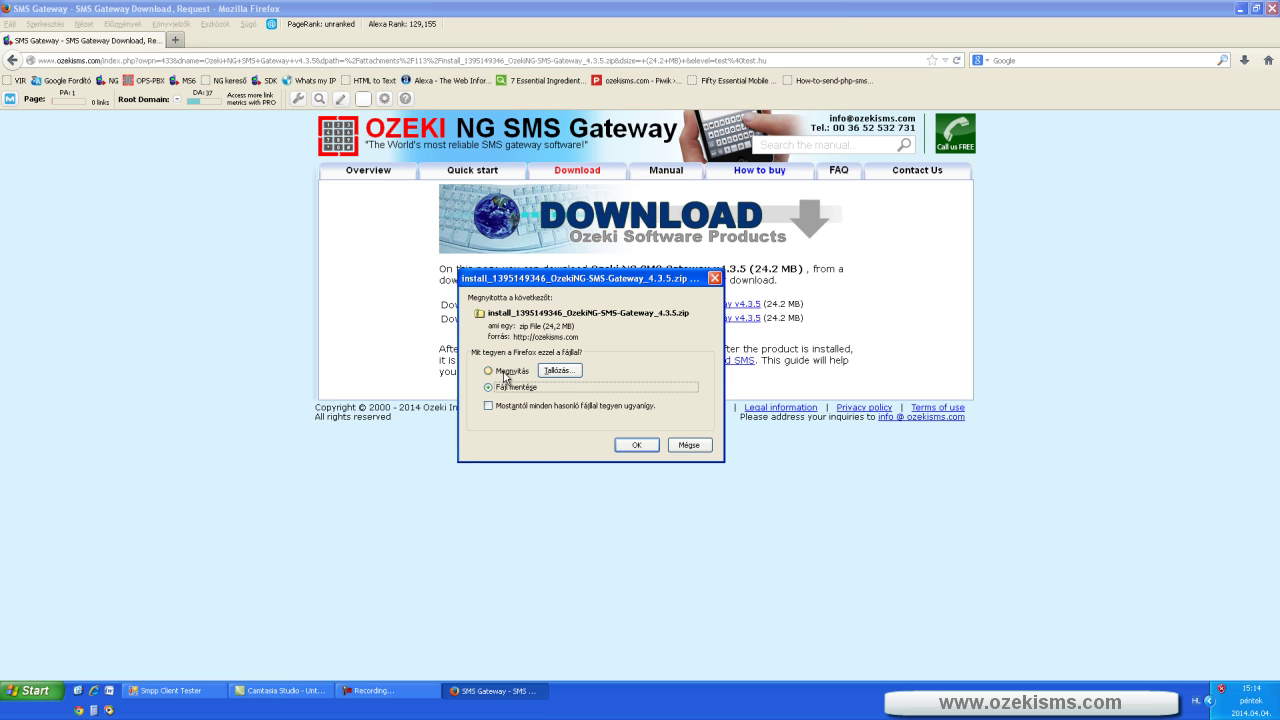
{"action": "left_click", "coordinate": [689, 445]}
{"action": "left_click", "coordinate": [1274, 9]}
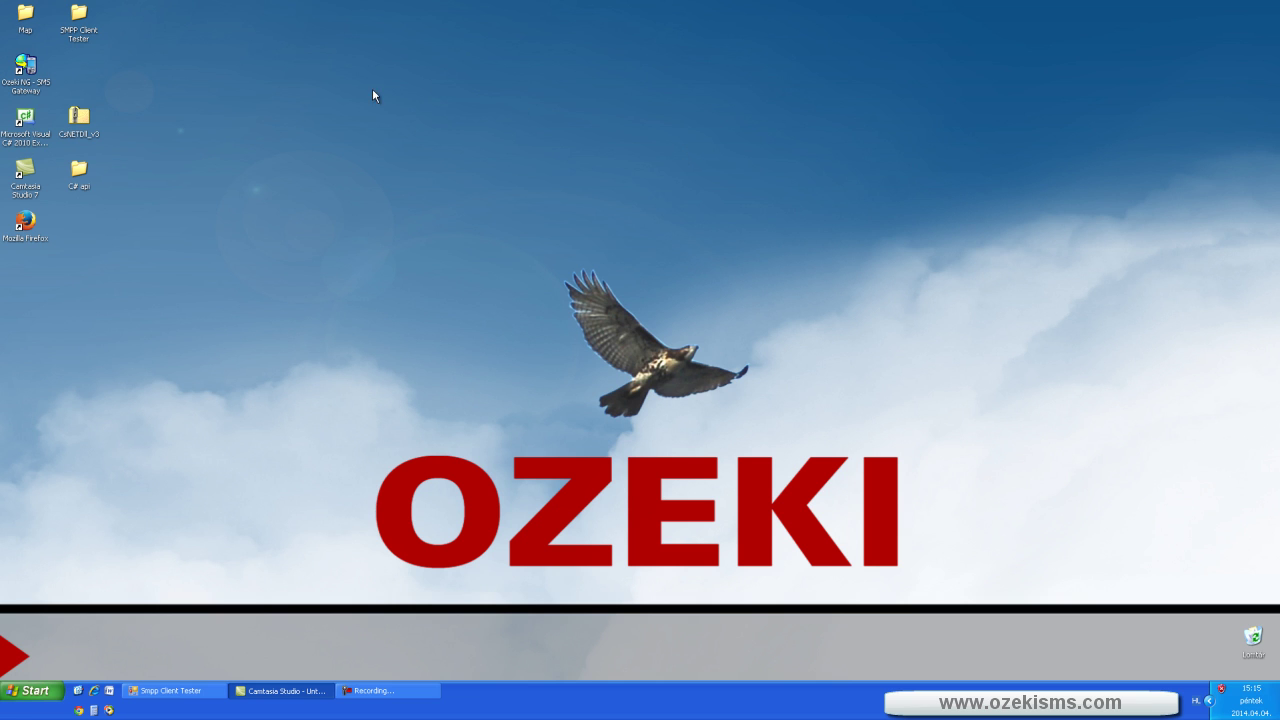
- Start Ozeki NG SMS Gateway from the desktop and log in as admin
{"action": "left_click", "coordinate": [25, 74]}
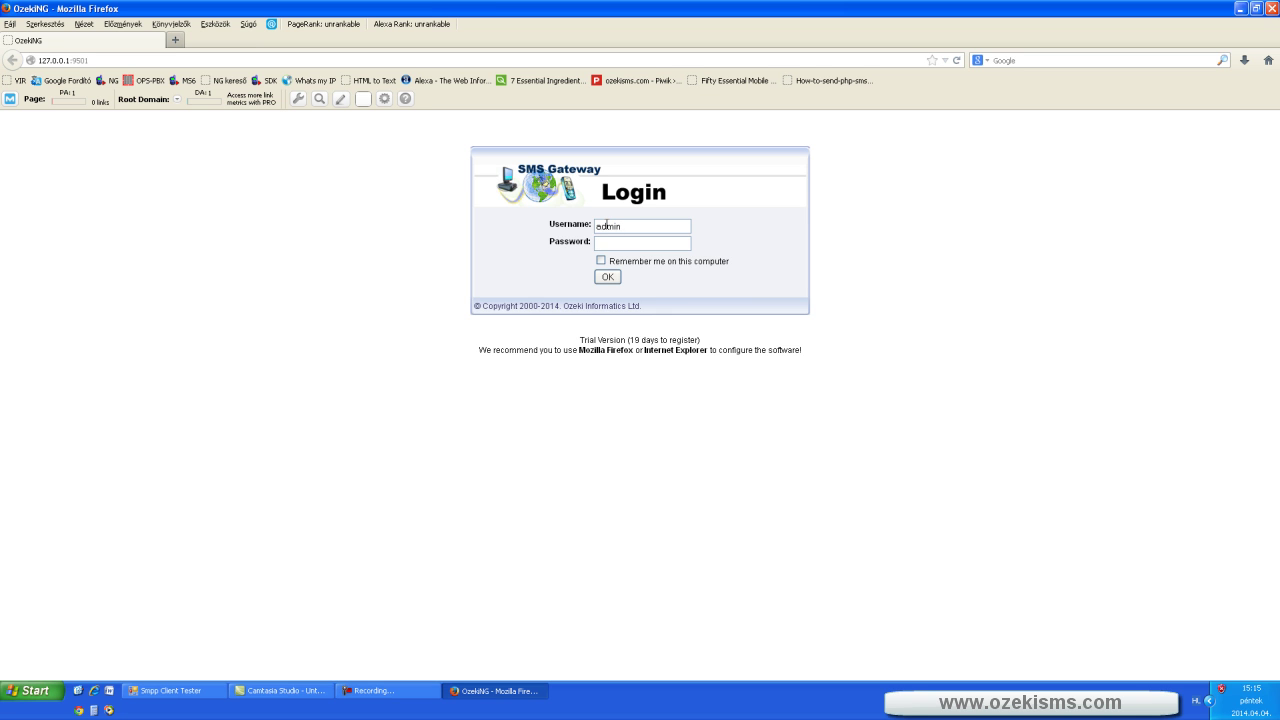
{"action": "key", "text": "Return"}
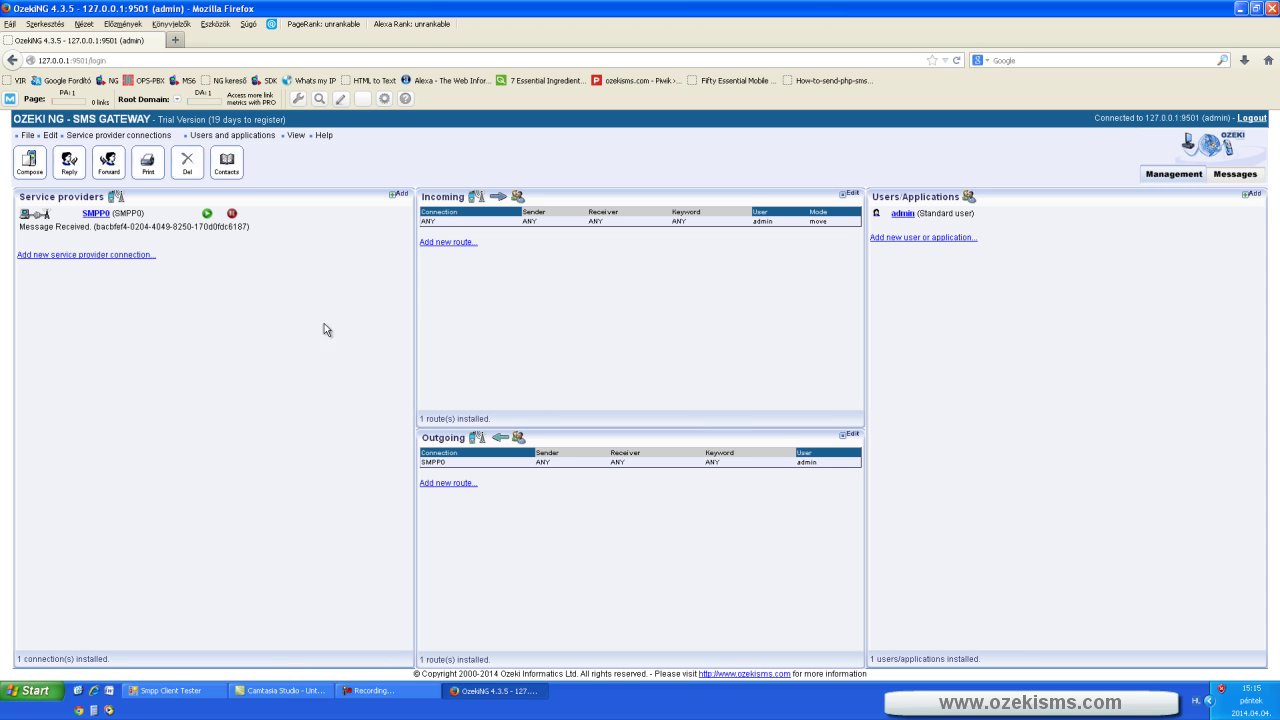
- Add a GSM modem connection GSMModem3 on COM1, autodetect the modem, and save it
{"action": "left_click", "coordinate": [398, 197]}
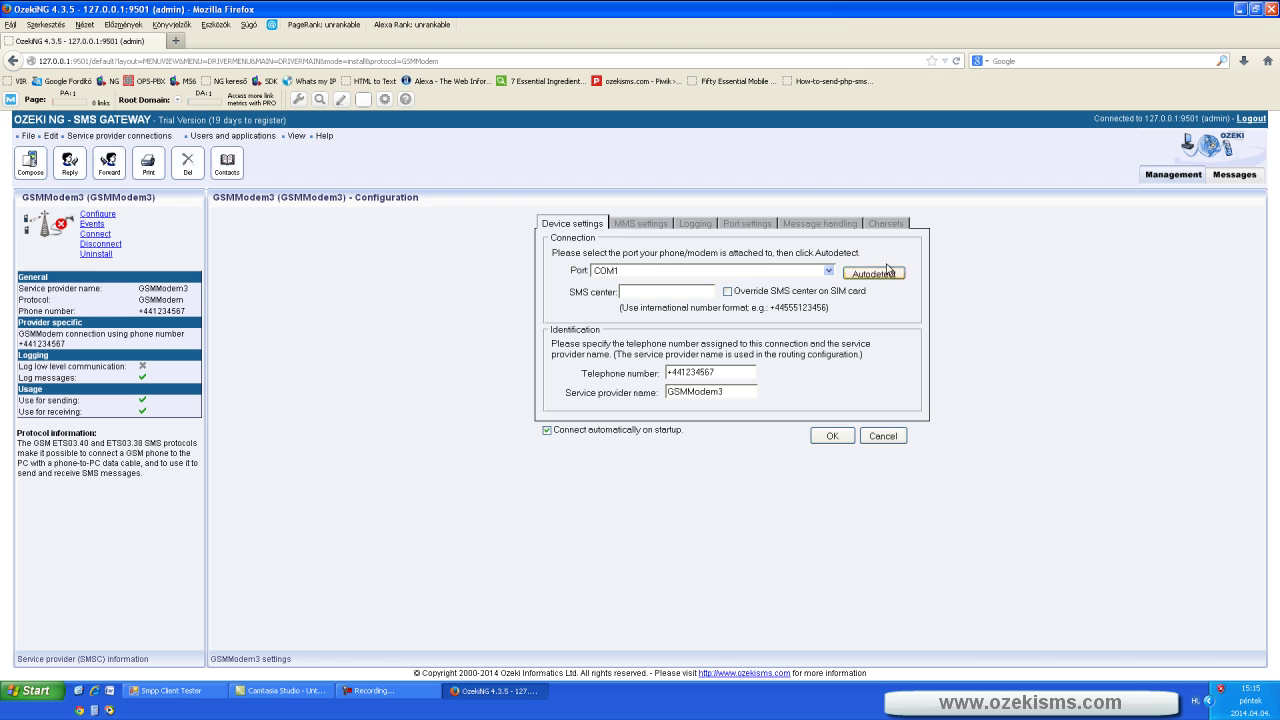
{"action": "left_click", "coordinate": [876, 276]}
{"action": "left_click", "coordinate": [832, 436]}
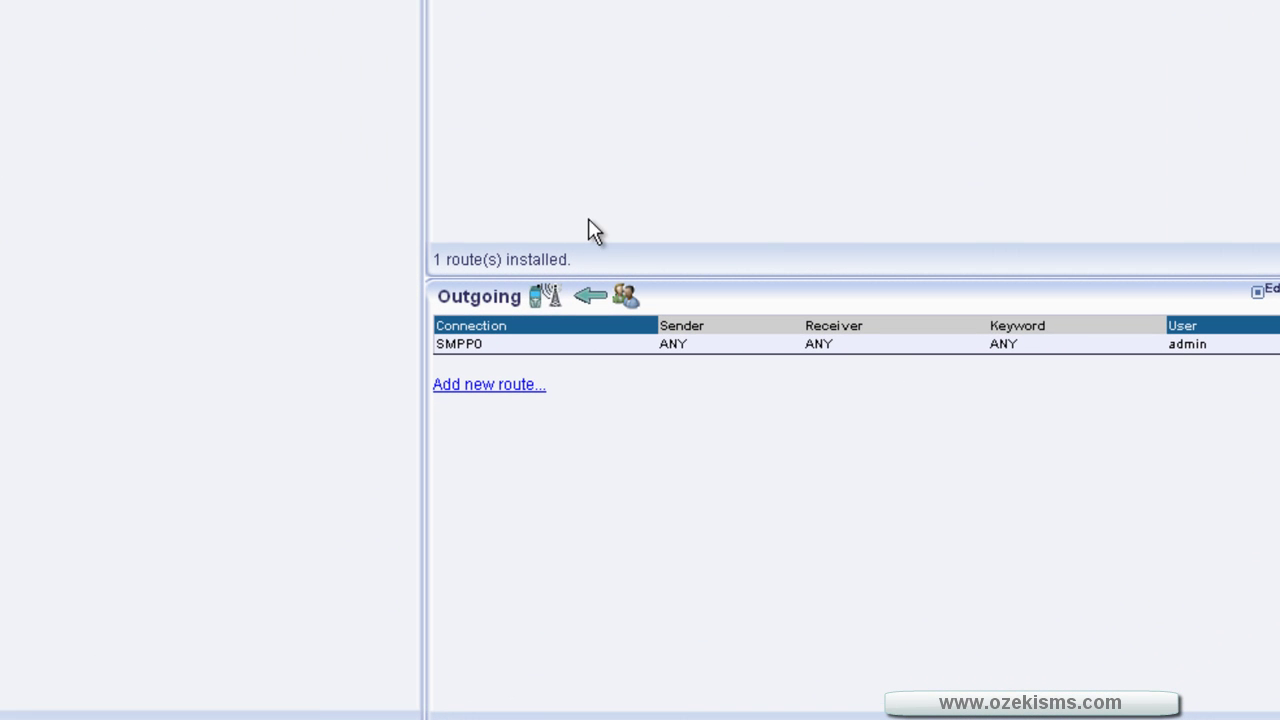
- Create route outbound3 with source user admin and destination GSMMODEM3
{"action": "left_click", "coordinate": [468, 393]}
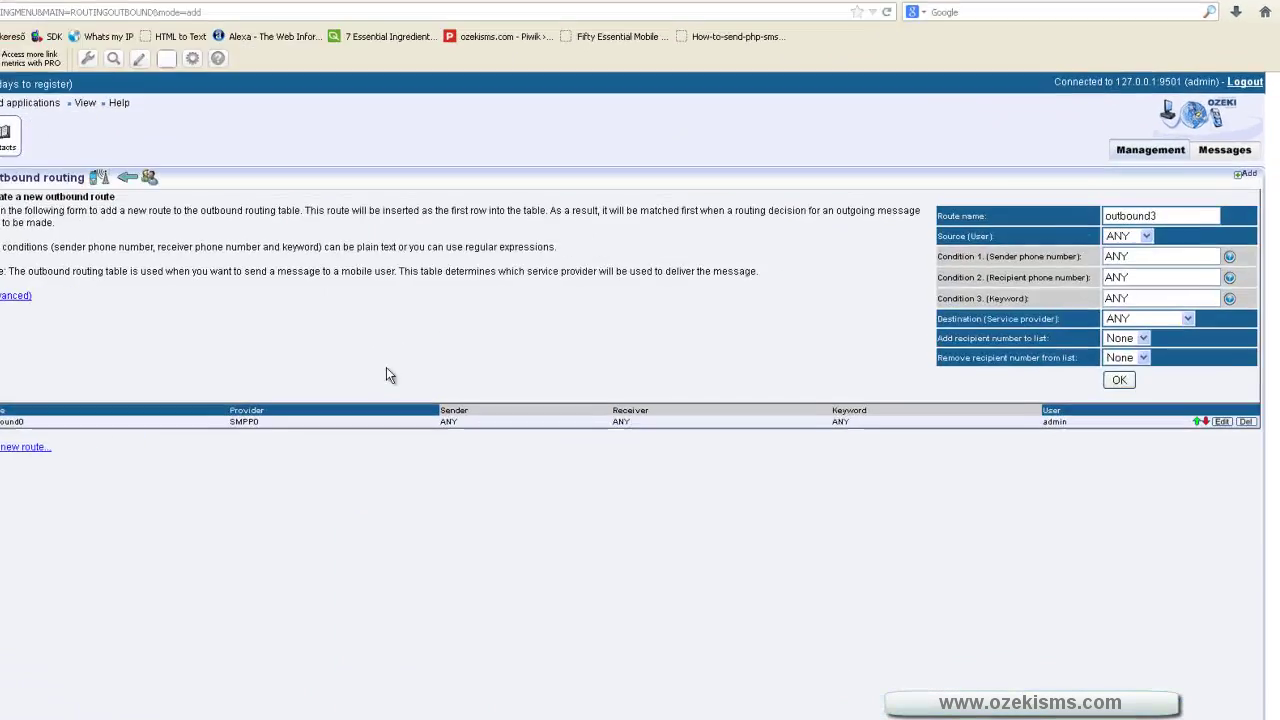
{"action": "left_click", "coordinate": [1071, 216]}
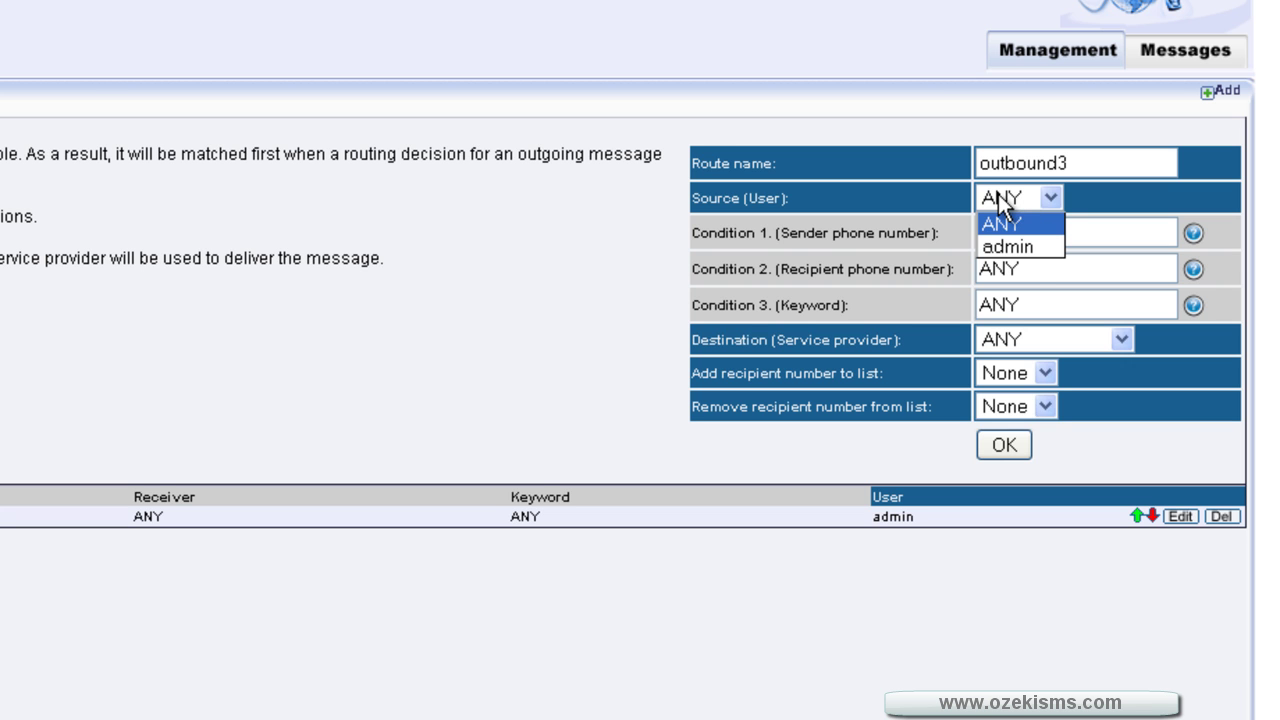
{"action": "left_click", "coordinate": [1027, 246]}
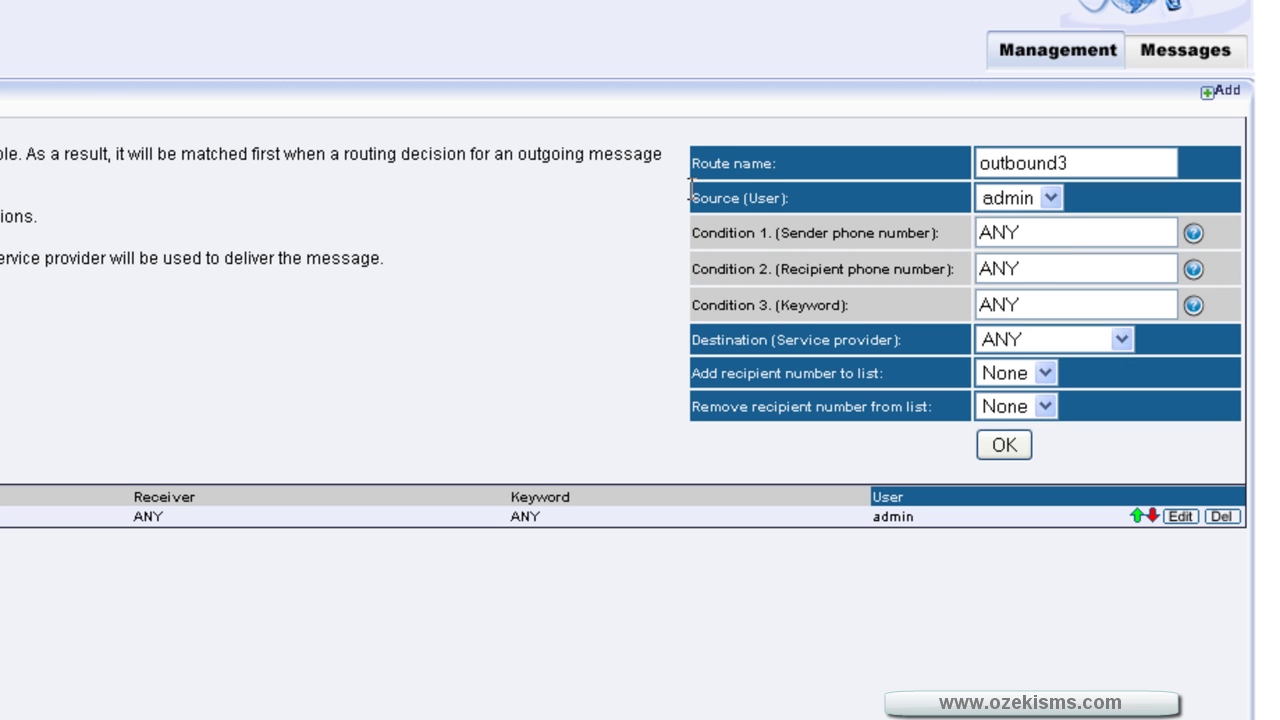
{"action": "left_click_drag", "start_coordinate": [689, 192], "coordinate": [809, 190]}
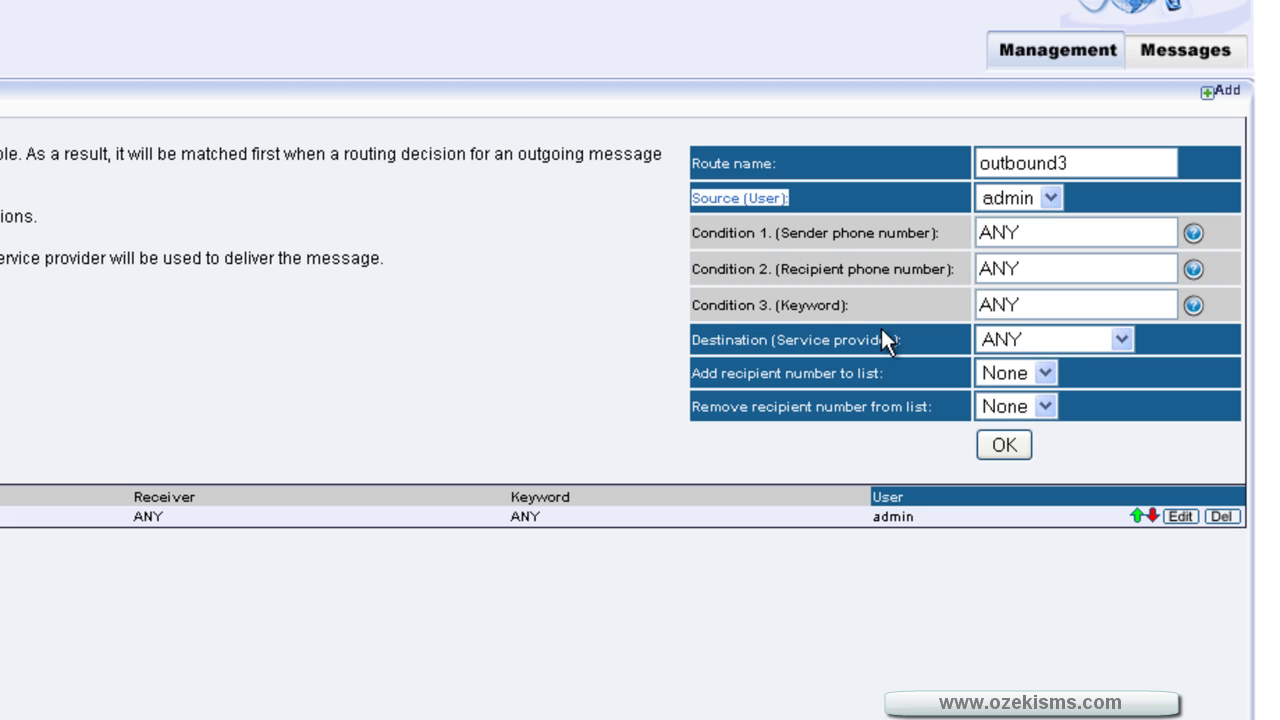
{"action": "left_click_drag", "start_coordinate": [690, 340], "coordinate": [916, 342]}
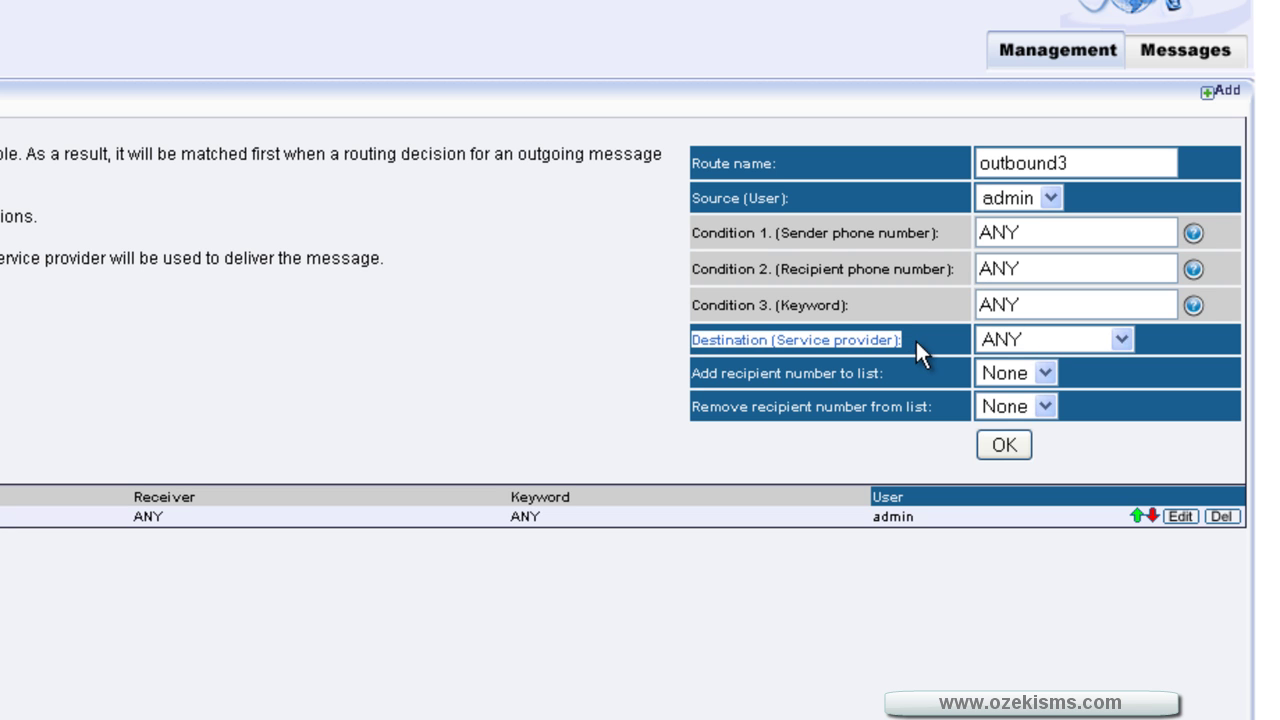
{"action": "left_click", "coordinate": [1051, 340]}
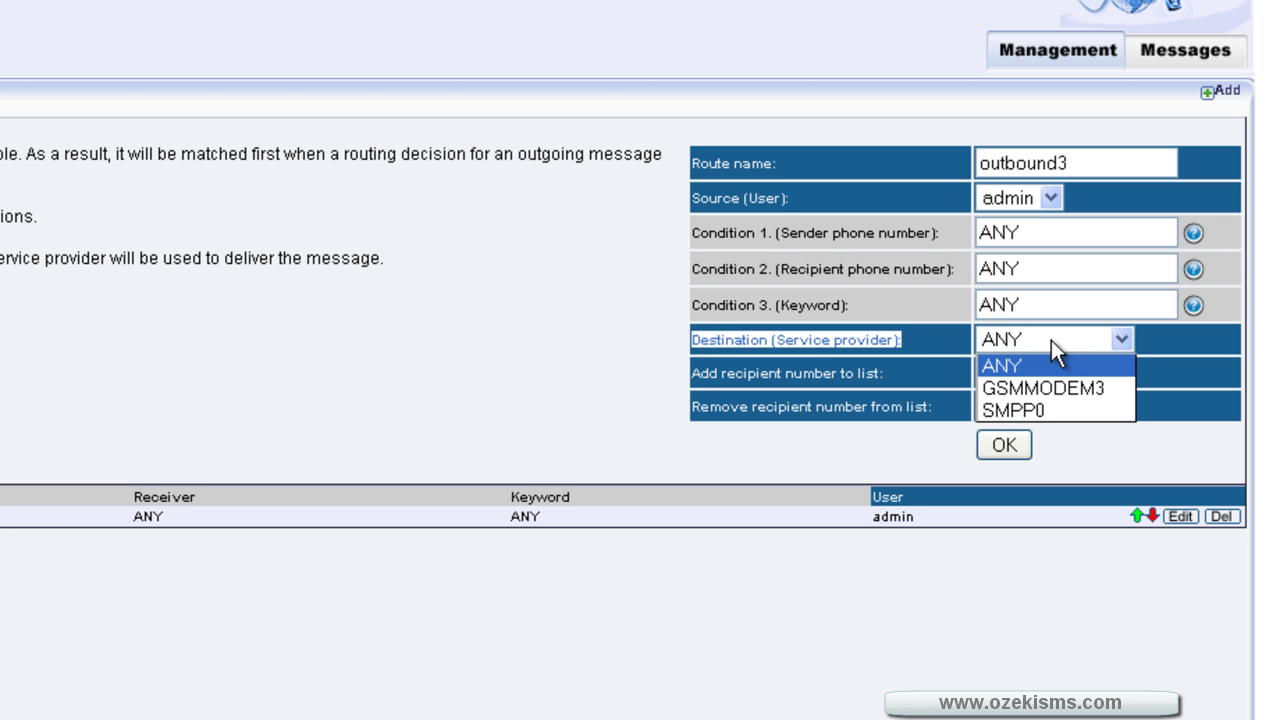
{"action": "left_click", "coordinate": [1085, 389]}
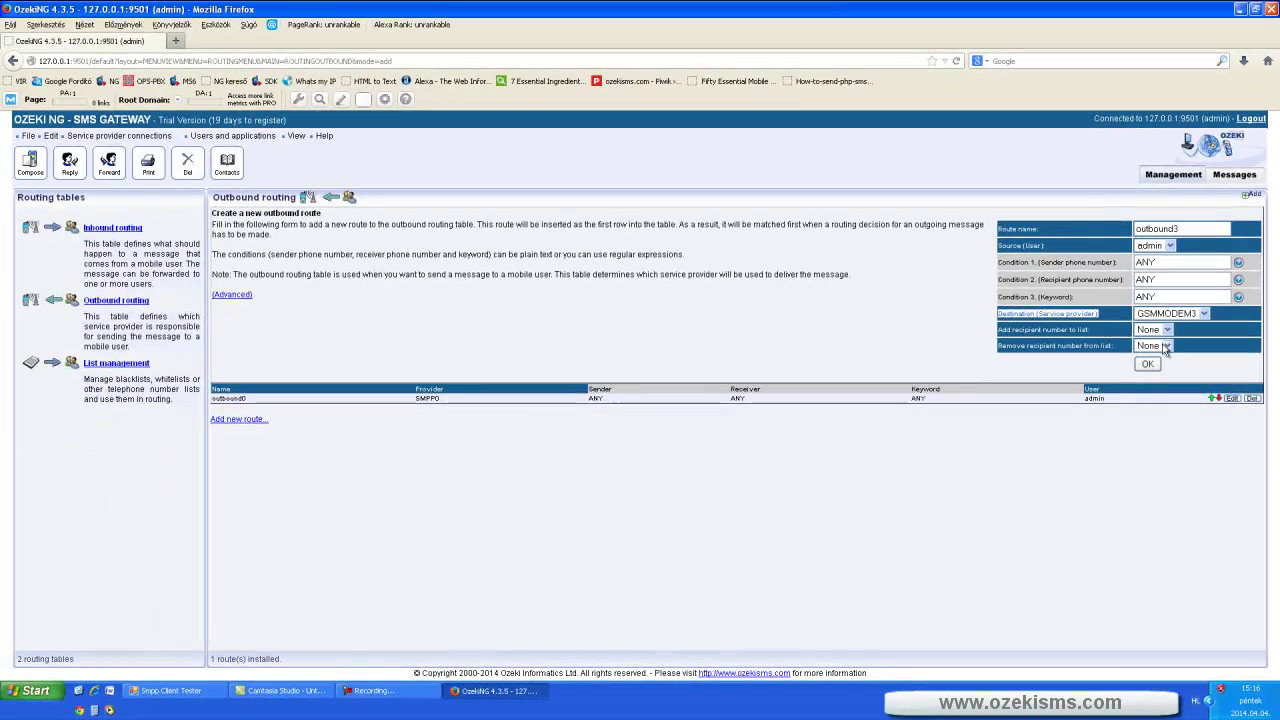
{"action": "left_click", "coordinate": [1147, 363]}
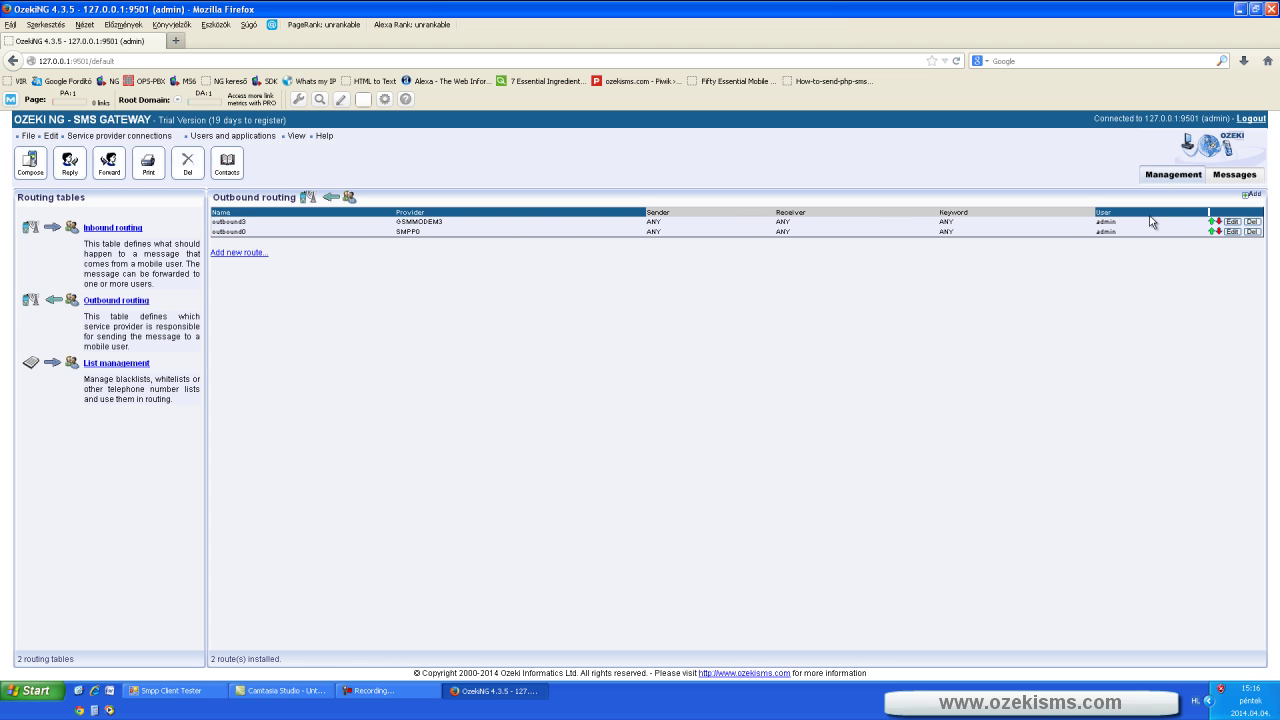
- From Management, open GSMModem3's details and confirm uninstalling it
{"action": "left_click", "coordinate": [1192, 176]}
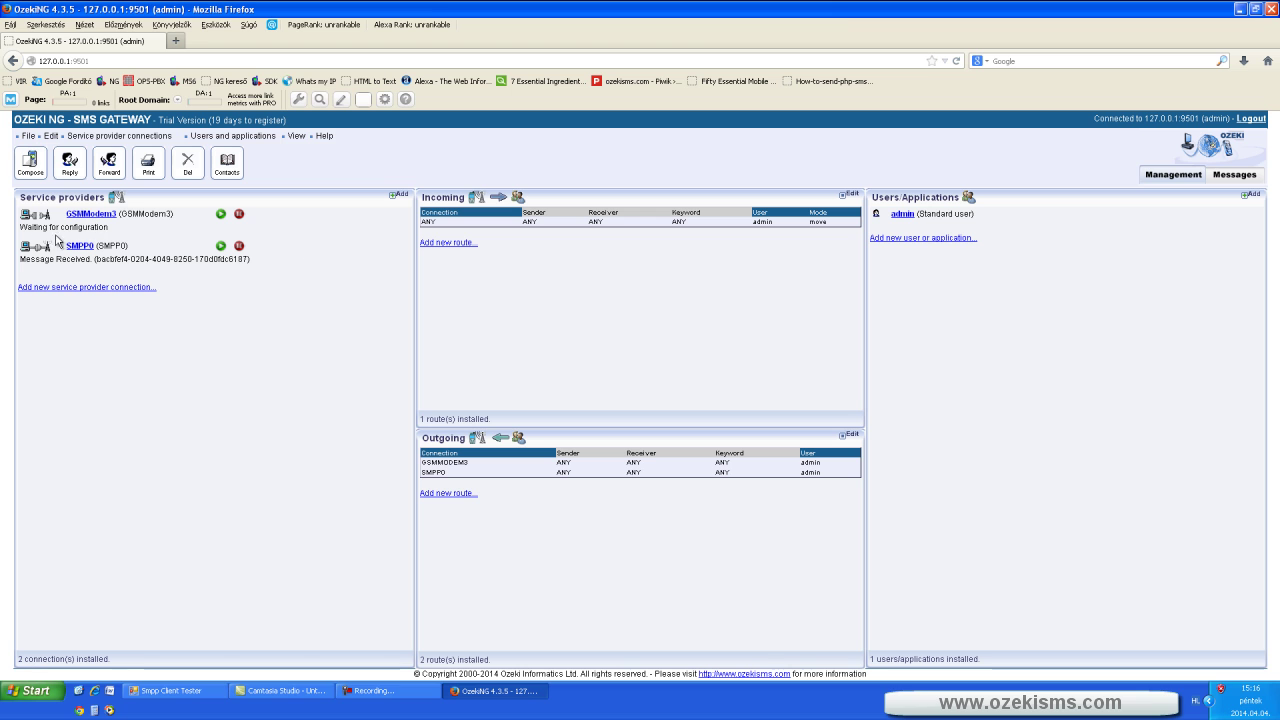
{"action": "left_click", "coordinate": [105, 216]}
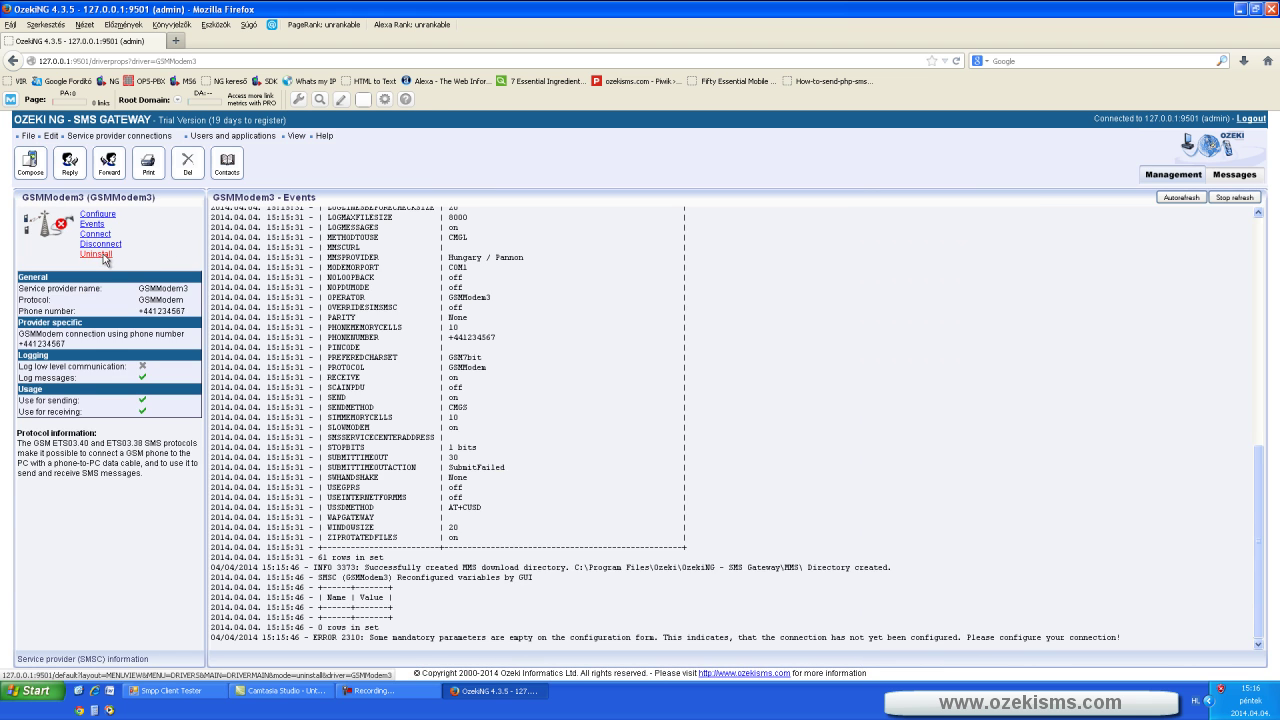
{"action": "left_click", "coordinate": [96, 253]}
{"action": "left_click", "coordinate": [620, 340]}
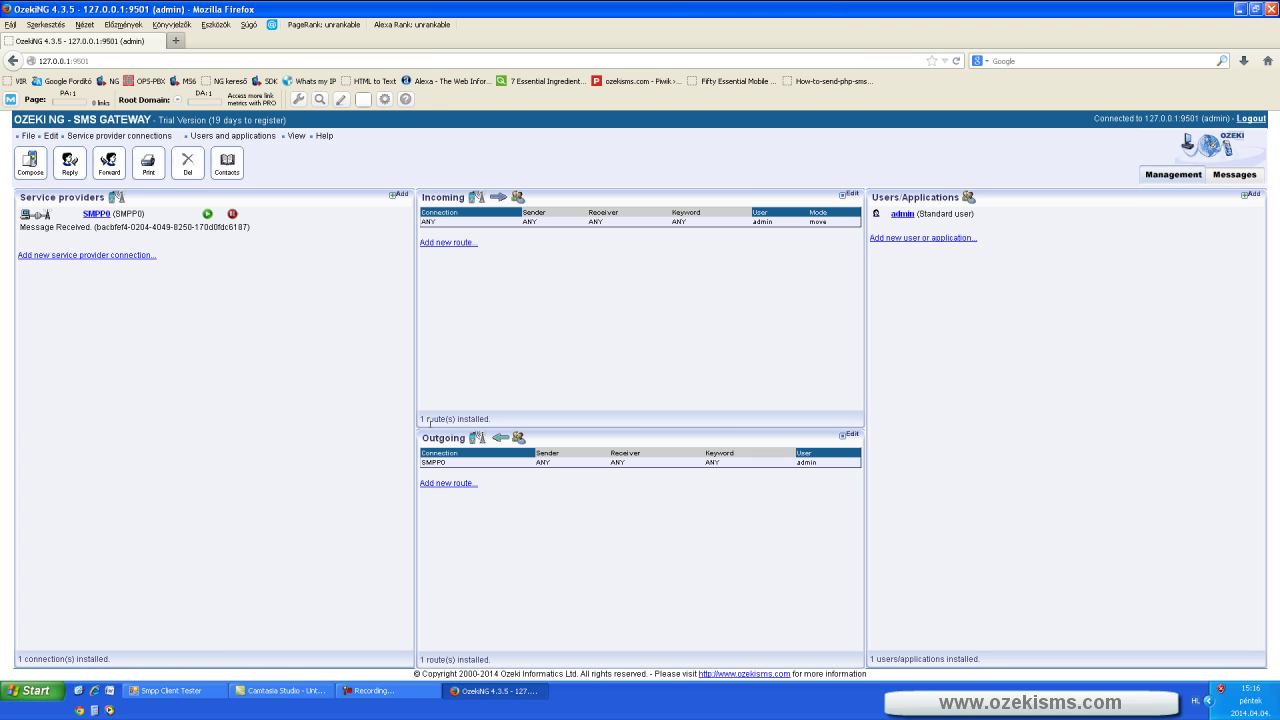
- In a new tab, reach the C#.NET SMS API page and save CsNETDll_v3.zip
{"action": "left_click", "coordinate": [1243, 9]}
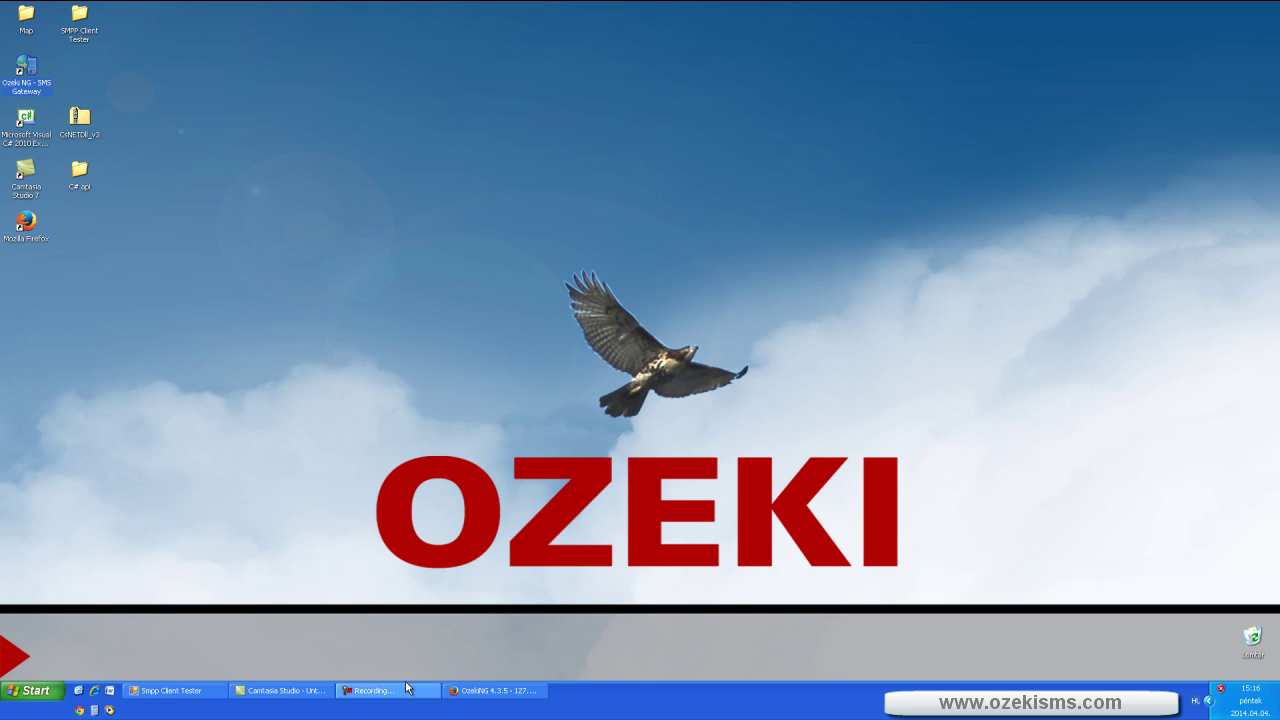
{"action": "left_click", "coordinate": [497, 691]}
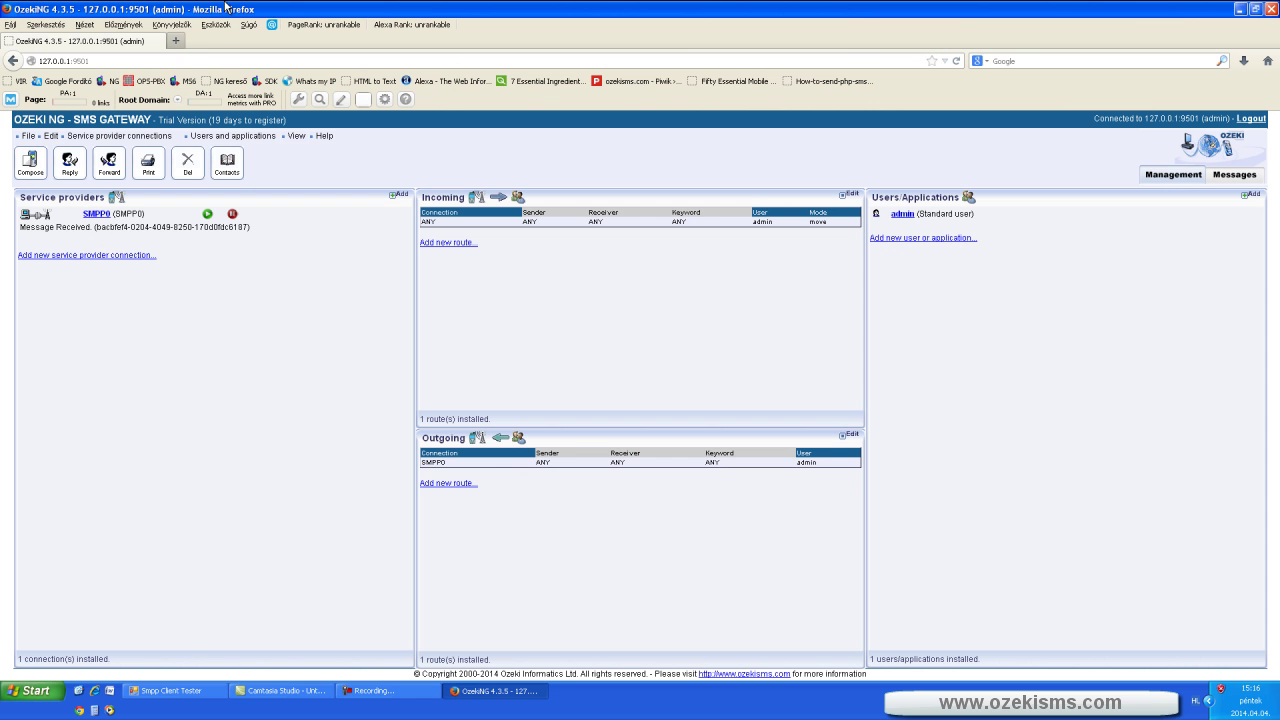
{"action": "left_click", "coordinate": [190, 43]}
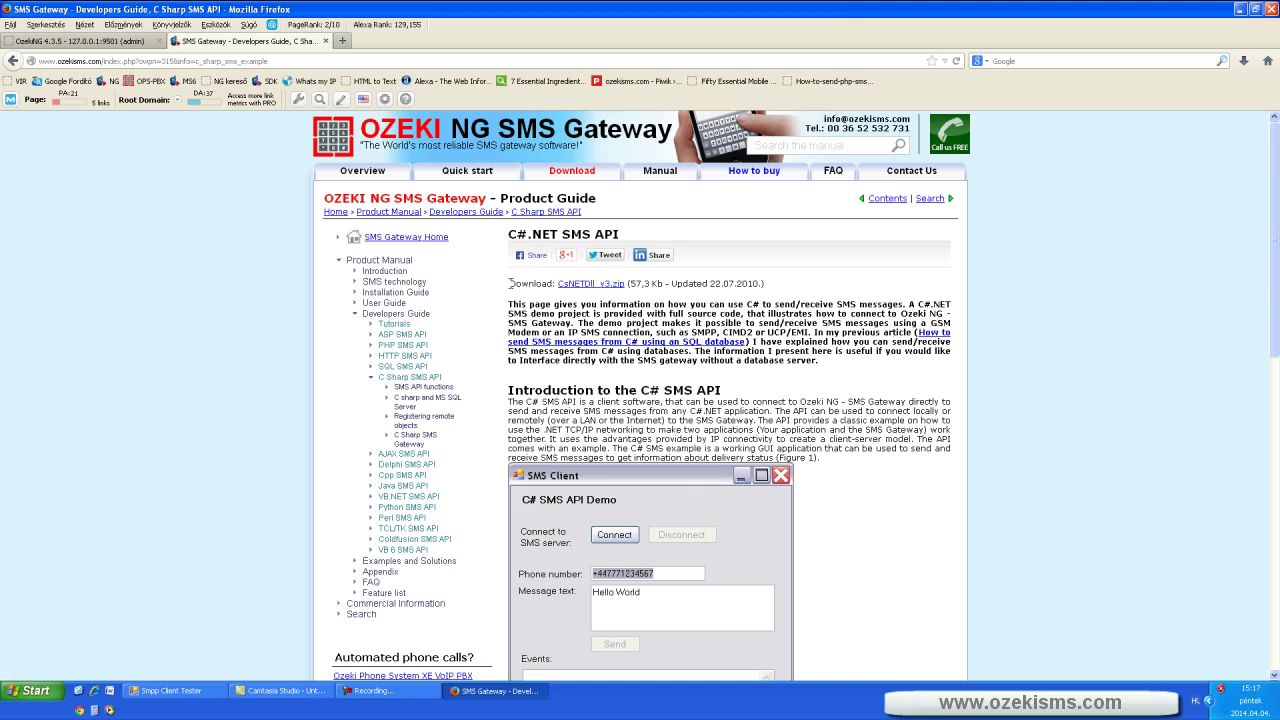
{"action": "left_click_drag", "start_coordinate": [510, 283], "coordinate": [766, 284]}
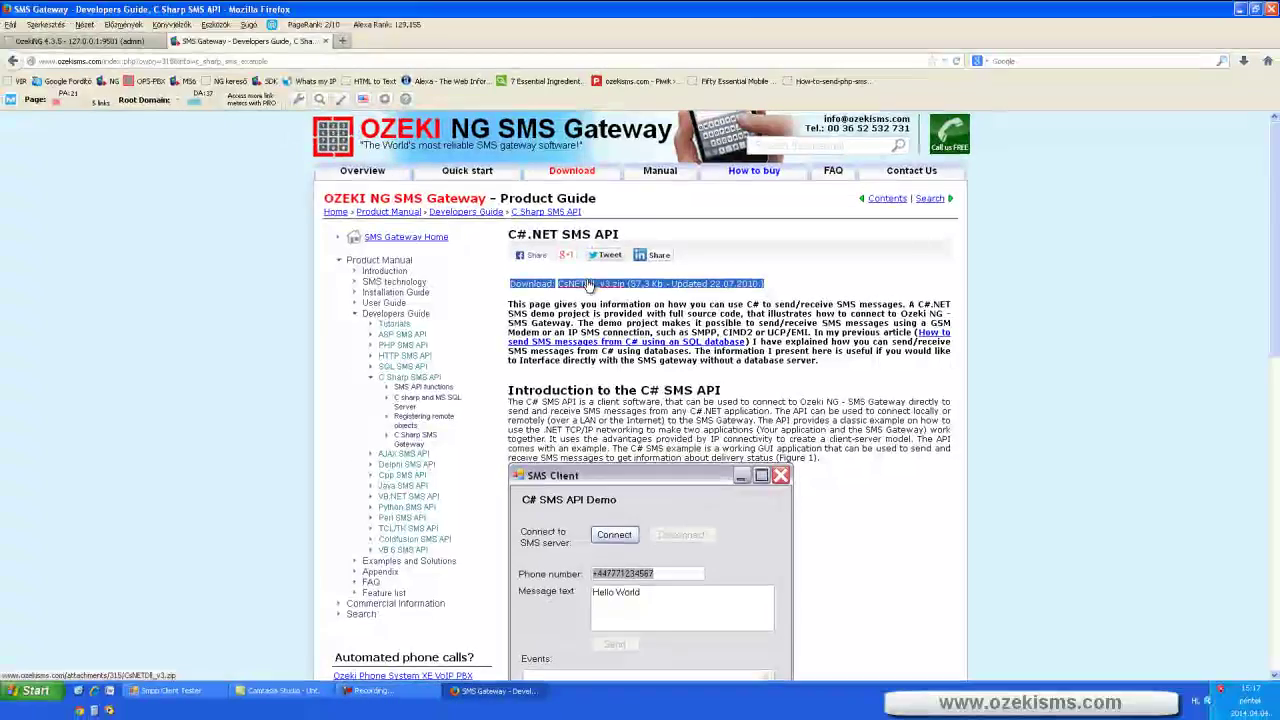
{"action": "key", "text": "ctrl+t"}
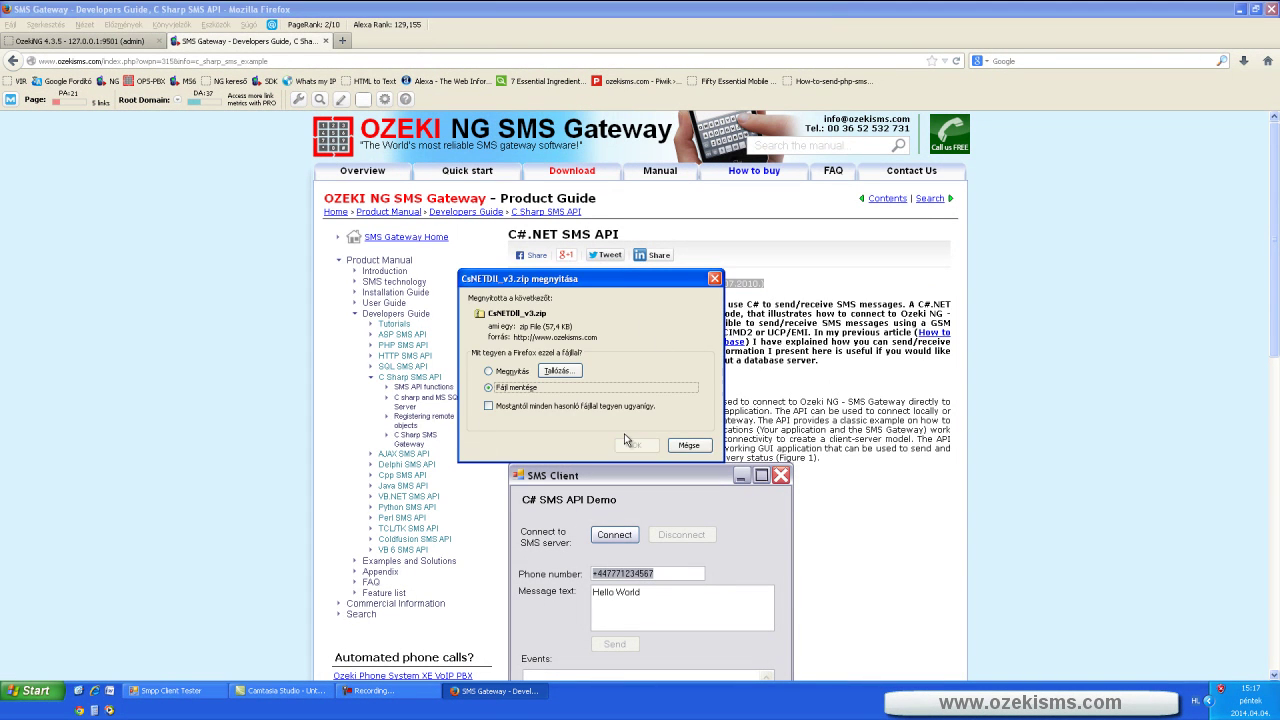
{"action": "left_click", "coordinate": [630, 445]}
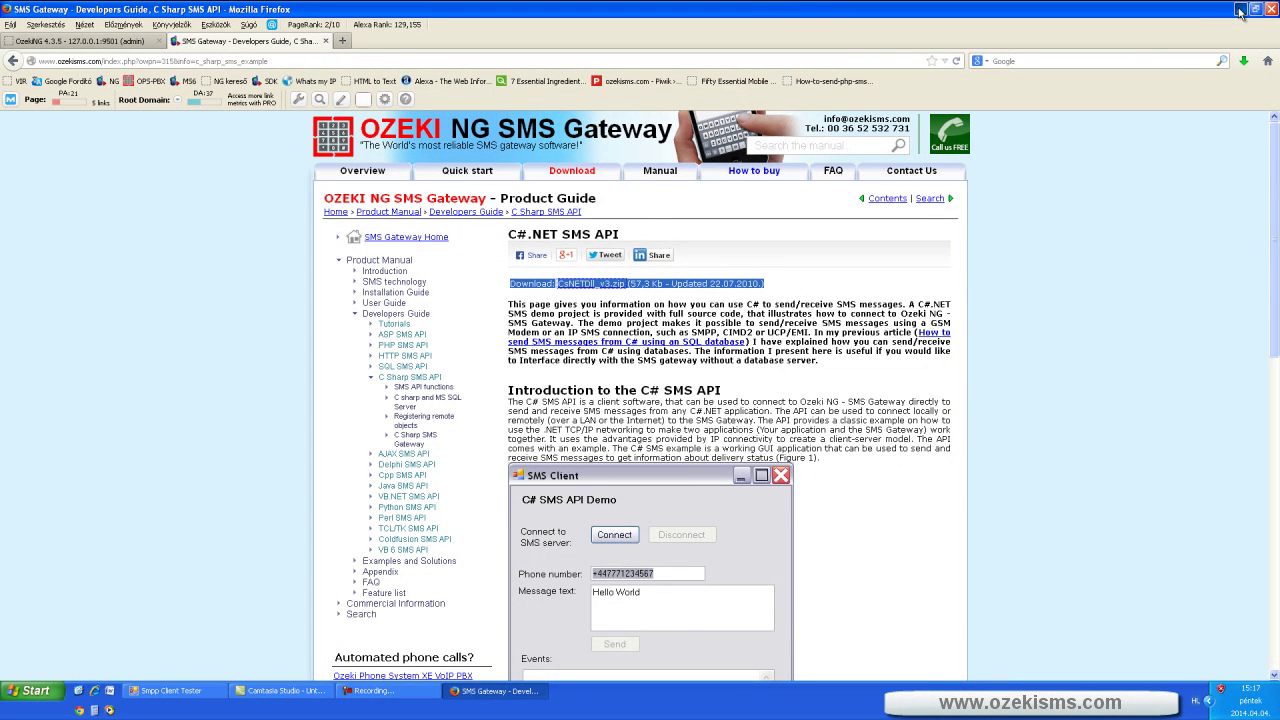
- Open the CsNETDll_v3 archive from the desktop and enter its CsNETDll folder
{"action": "left_click", "coordinate": [1239, 9]}
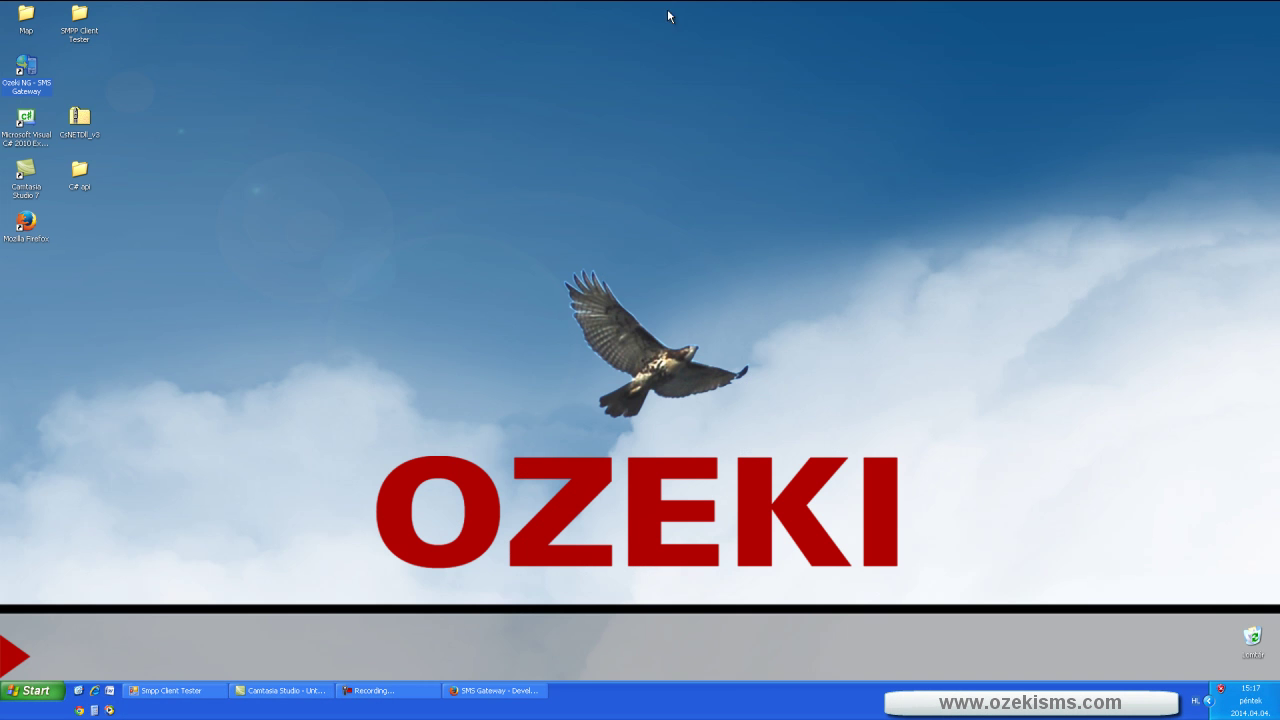
{"action": "left_click", "coordinate": [84, 124]}
{"action": "double_click", "coordinate": [84, 124]}
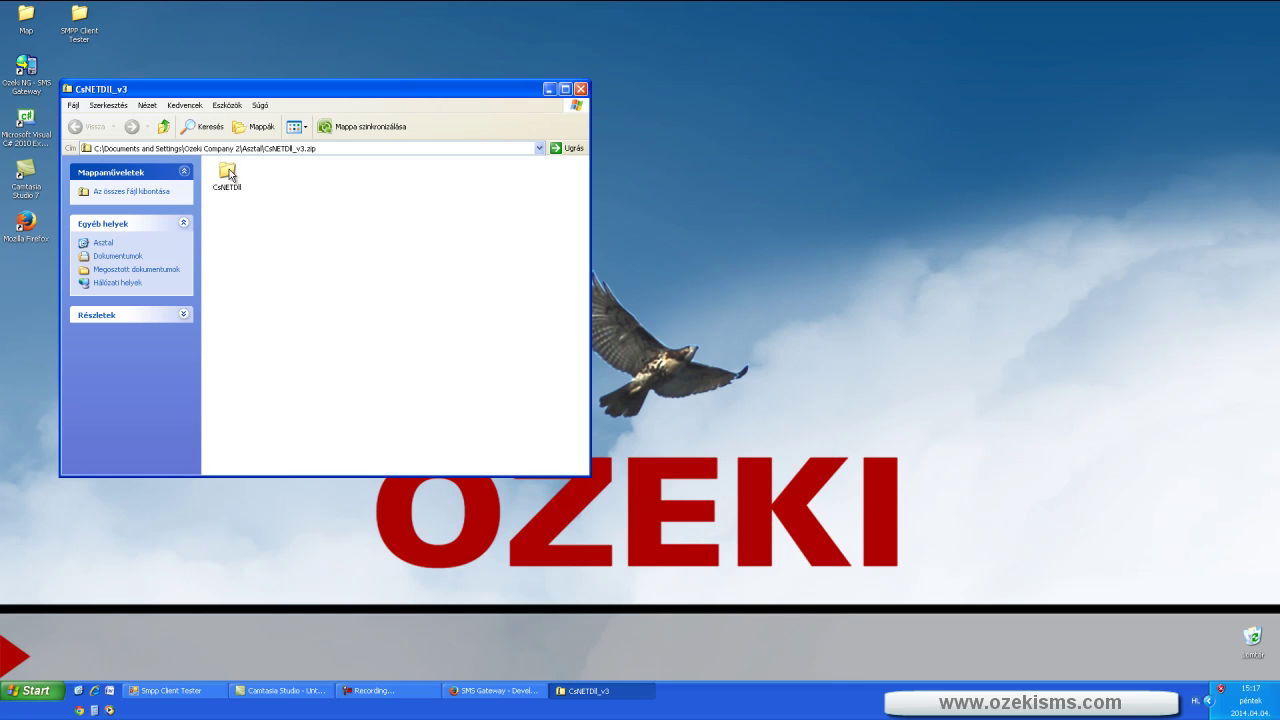
{"action": "double_click", "coordinate": [228, 171]}
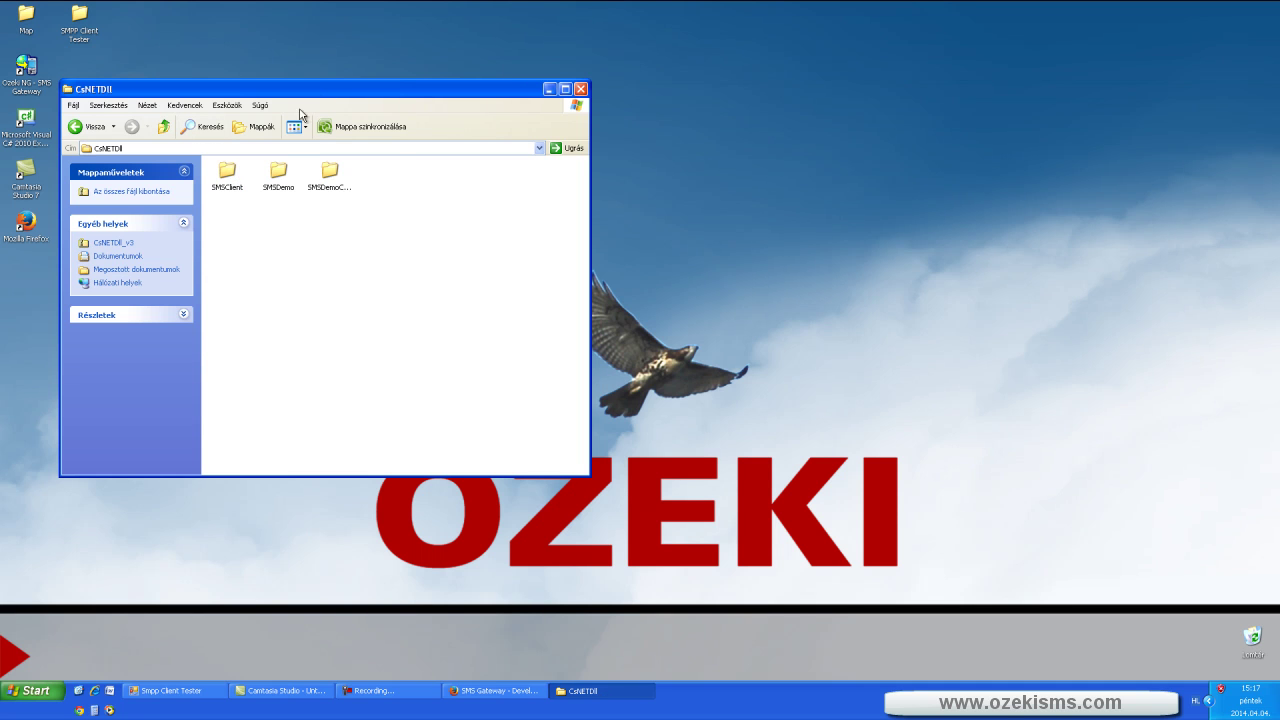
{"action": "left_click_drag", "start_coordinate": [318, 95], "coordinate": [461, 86]}
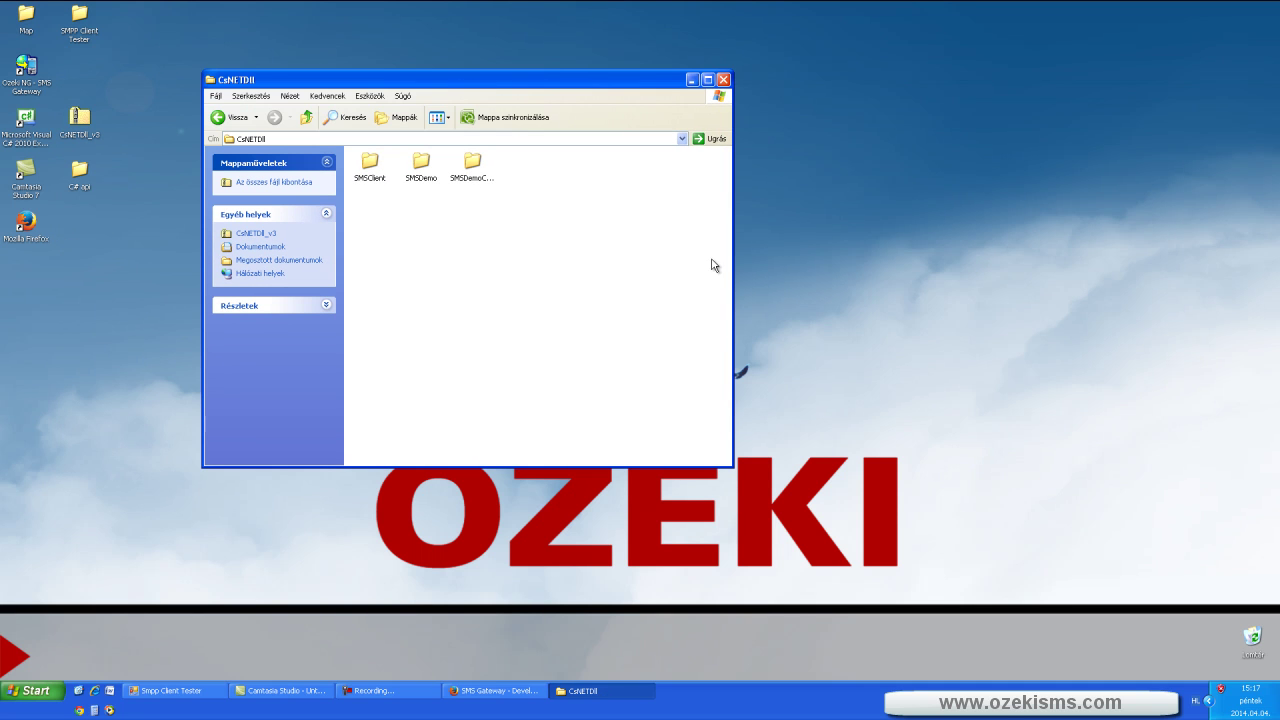
- Maximize the window, open SMSDemo, select the project file, then close the window
{"action": "left_click", "coordinate": [707, 79]}
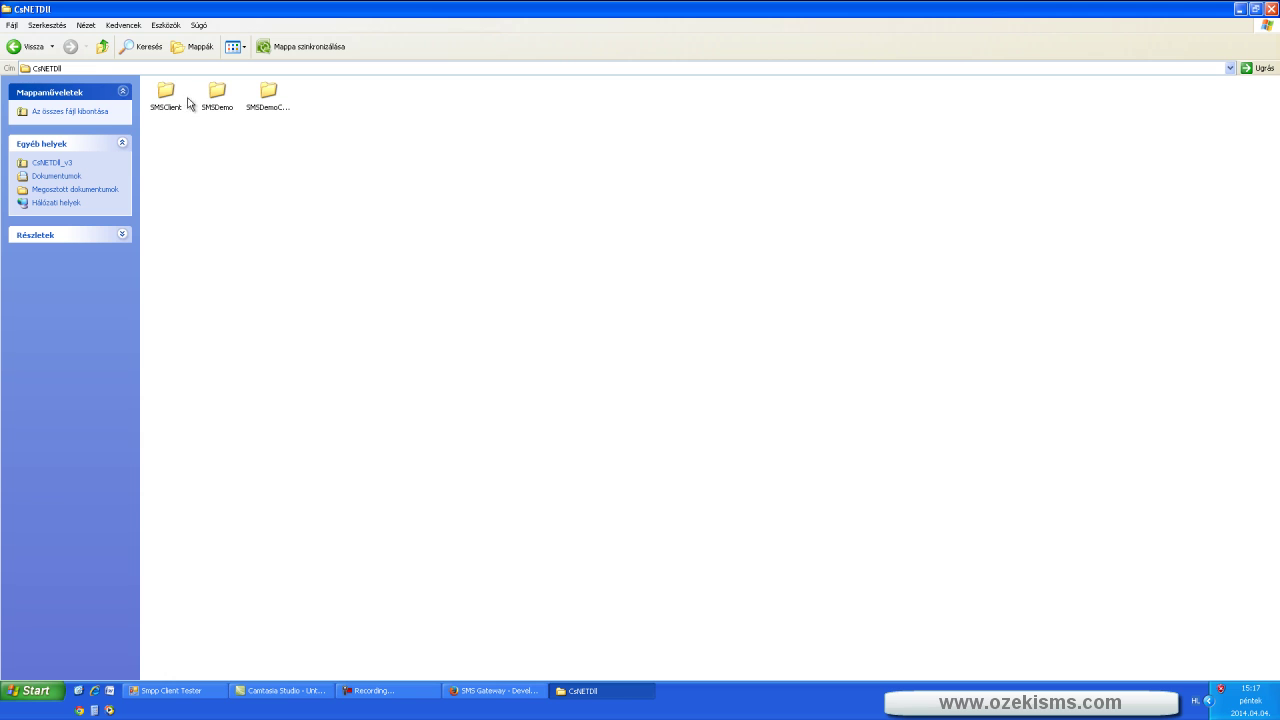
{"action": "double_click", "coordinate": [212, 92]}
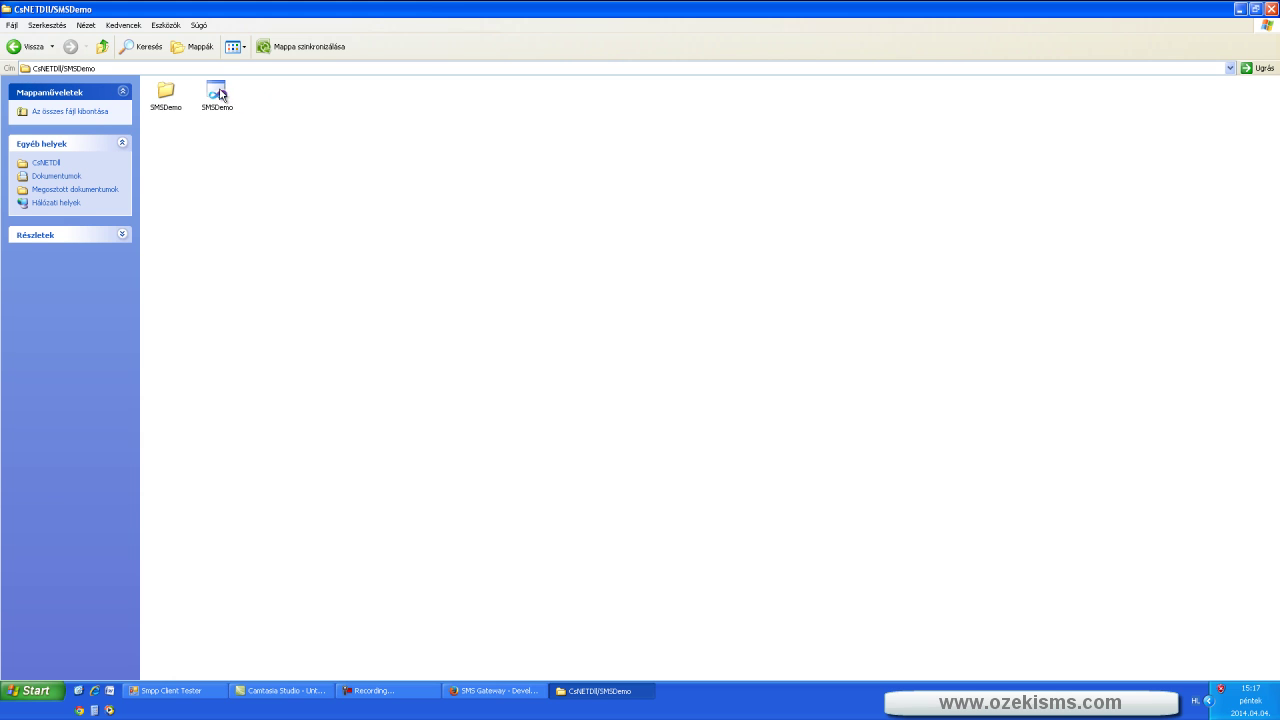
{"action": "left_click", "coordinate": [220, 94]}
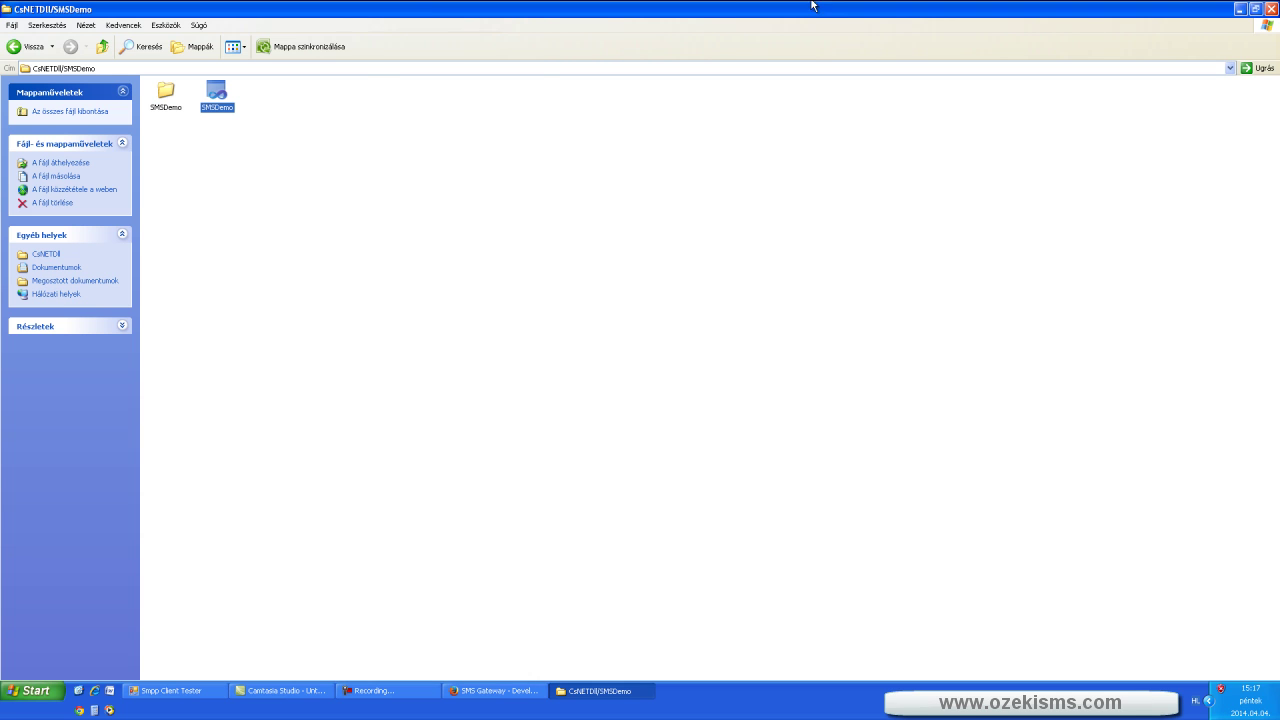
{"action": "left_click", "coordinate": [1256, 9]}
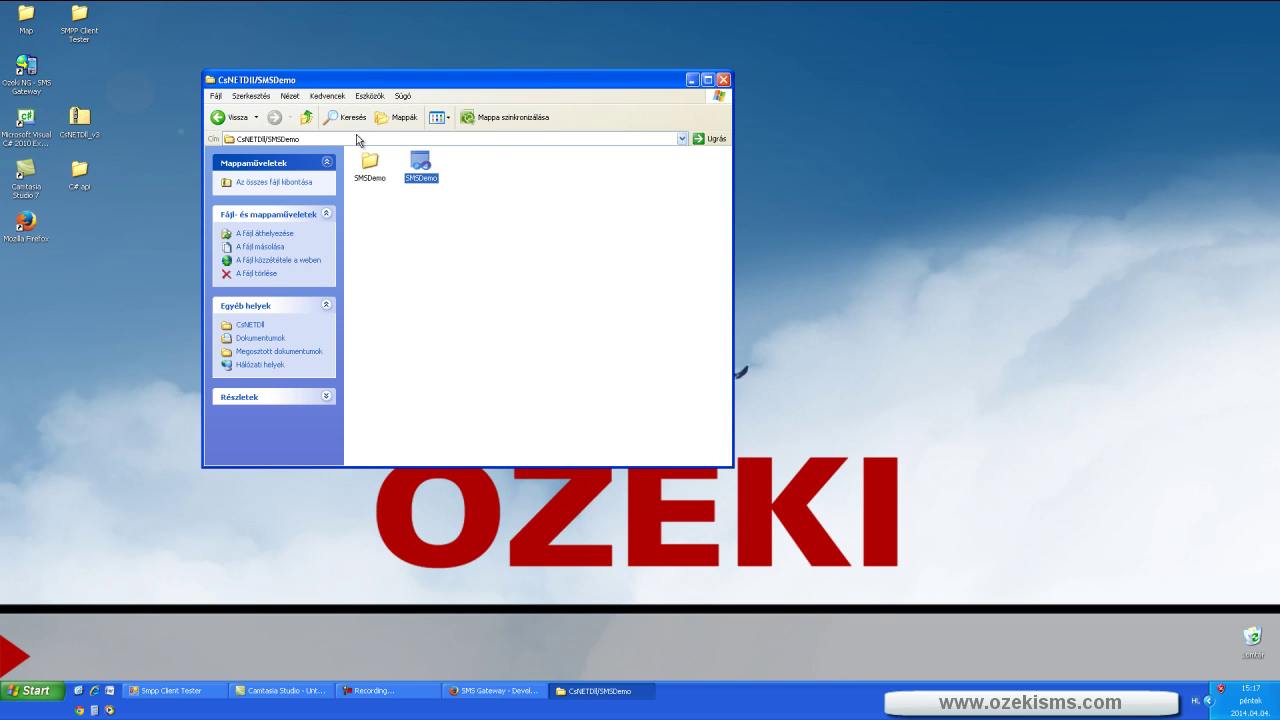
{"action": "left_click", "coordinate": [723, 79]}
- Open C# api > SMSDemo on the desktop and launch the SMSDemo solution file
{"action": "double_click", "coordinate": [81, 172]}
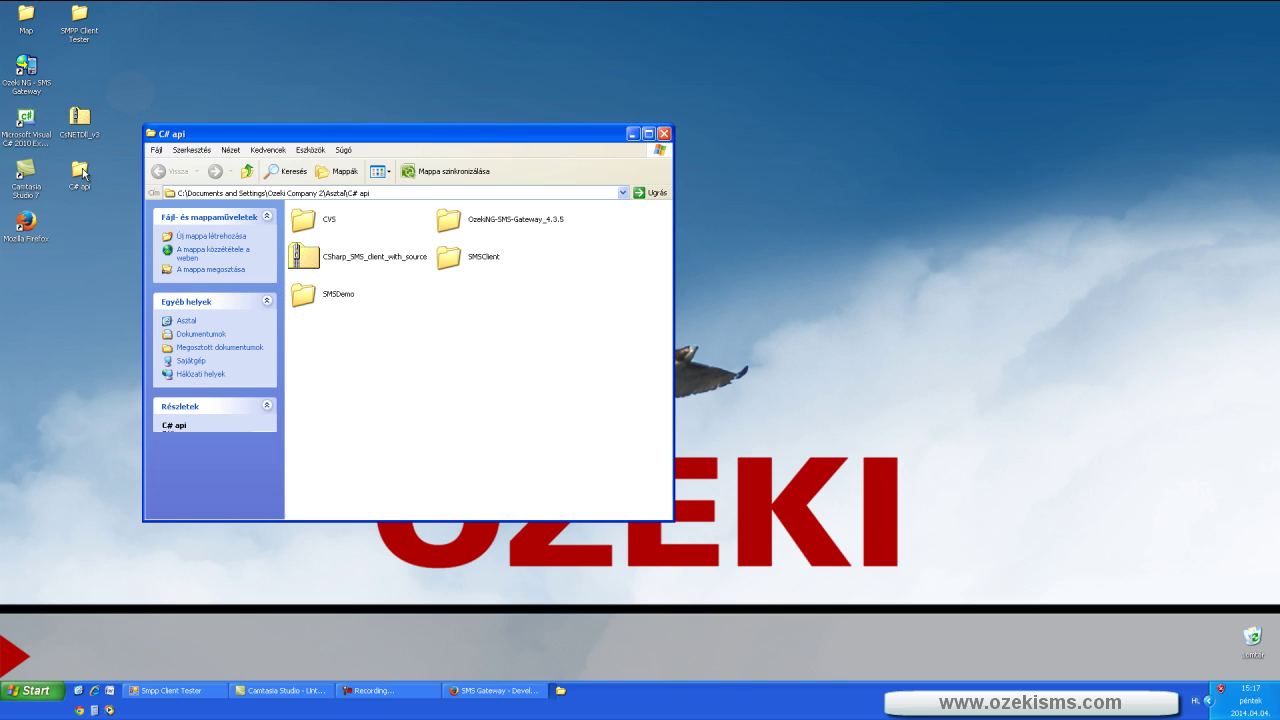
{"action": "double_click", "coordinate": [340, 294]}
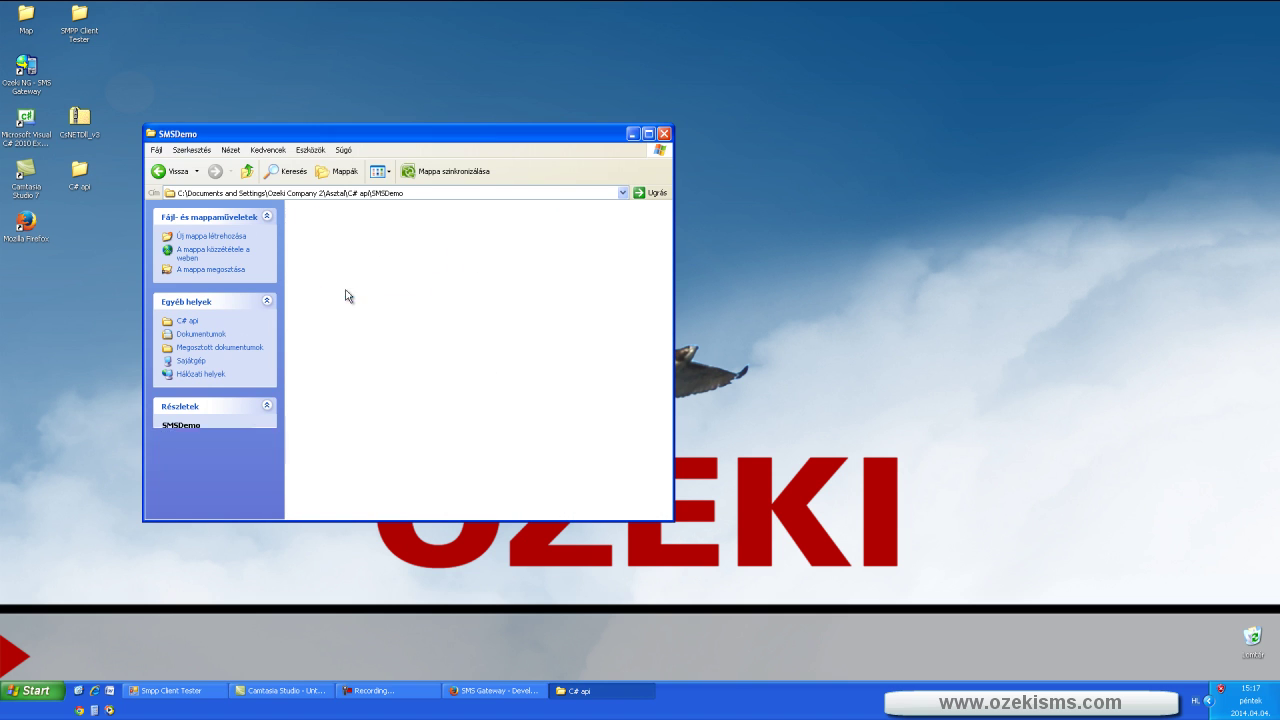
{"action": "left_click", "coordinate": [463, 262]}
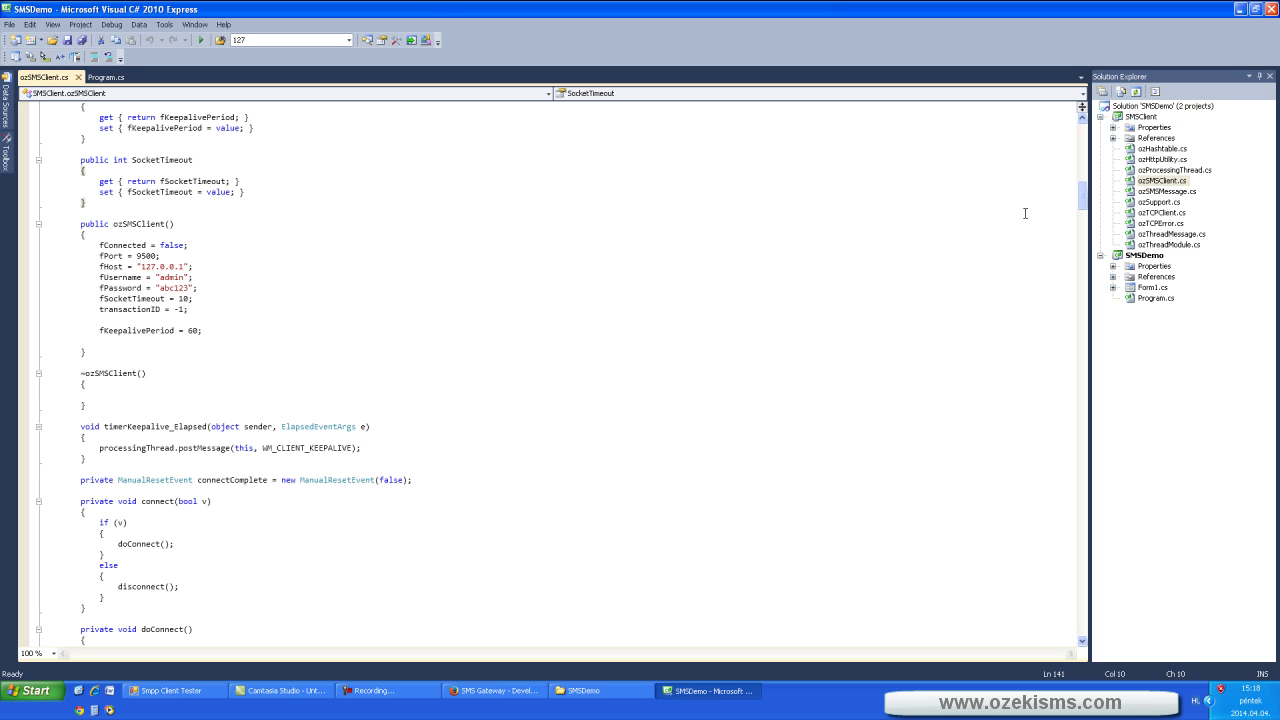
- Review the ozSMSClient constructor defaults: user admin, socket timeout 10, keepalive period 60
{"action": "left_click_drag", "start_coordinate": [1081, 207], "coordinate": [1082, 205]}
{"action": "left_click_drag", "start_coordinate": [80, 226], "coordinate": [220, 336]}
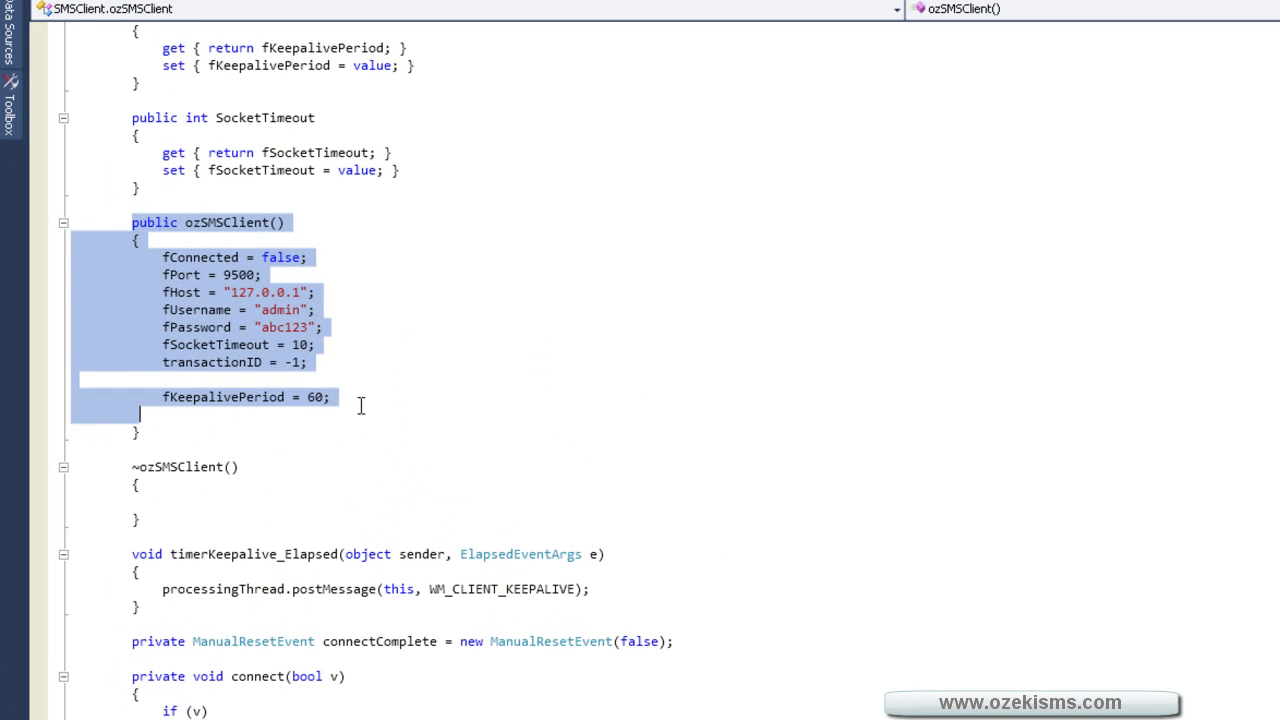
{"action": "left_click", "coordinate": [404, 324]}
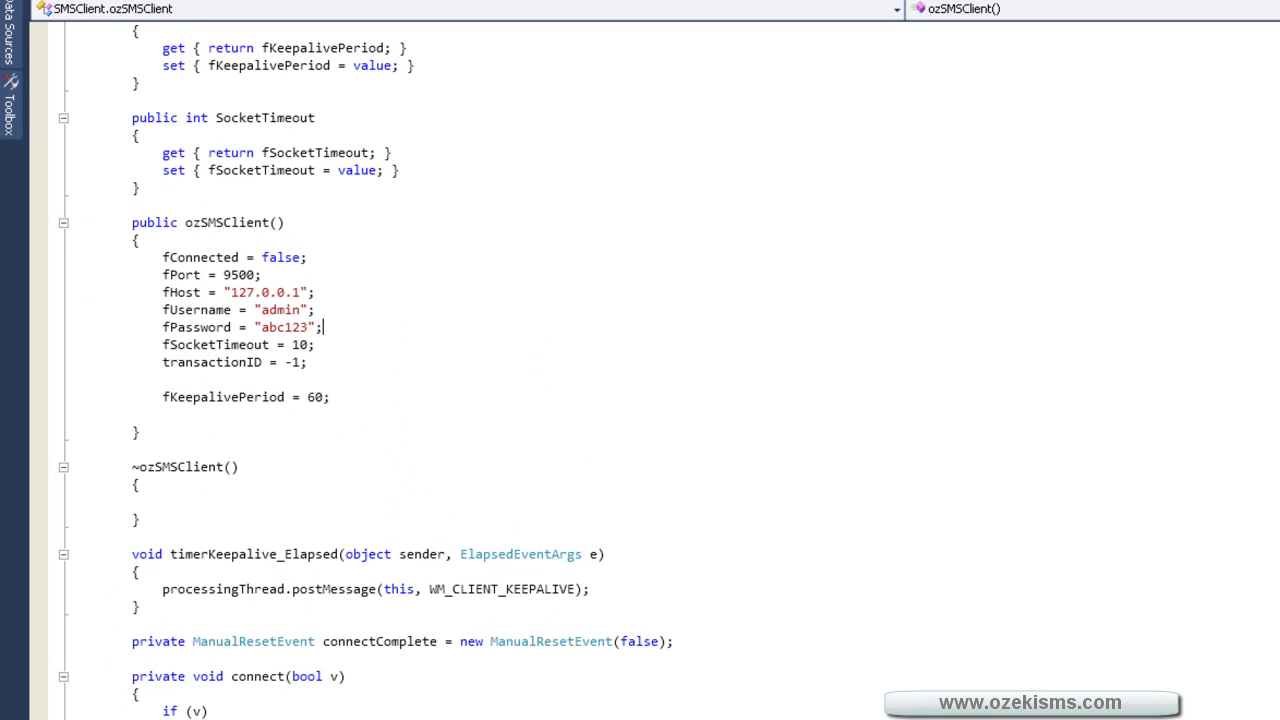
{"action": "key", "text": "super"}
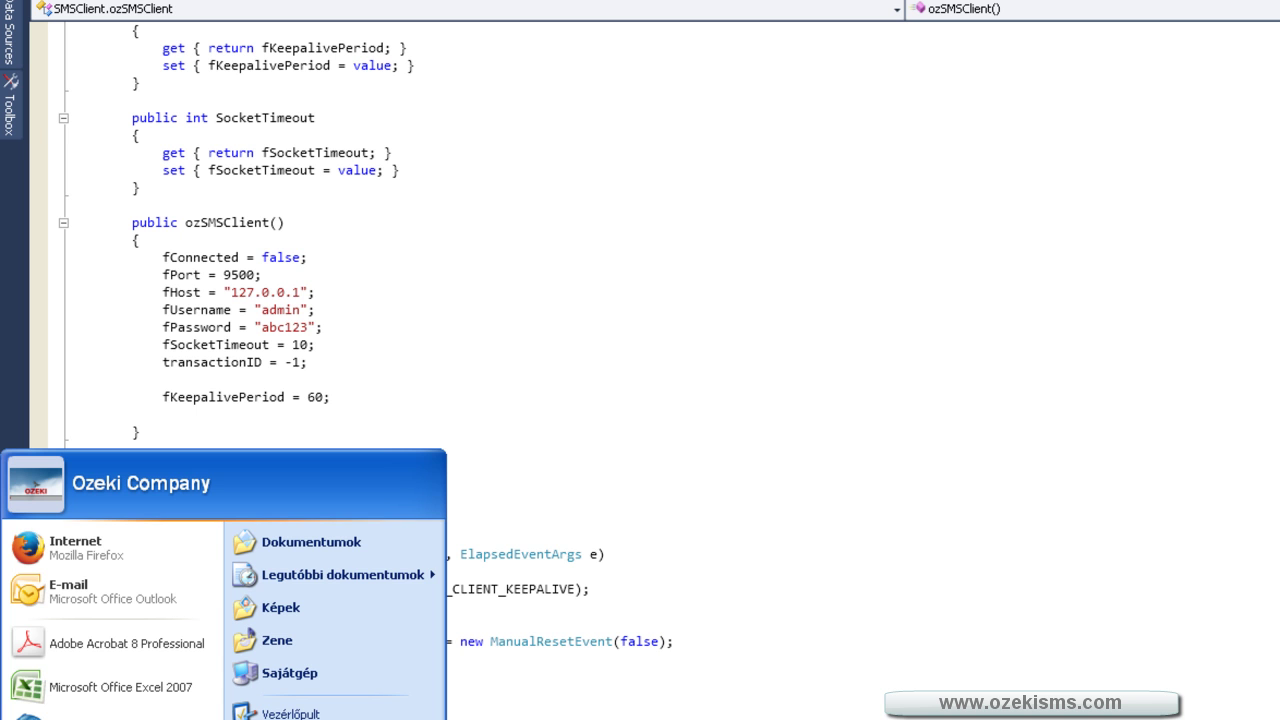
- Run ipconfig in a command prompt to find the machine's IP address
{"action": "type", "text": "rcmd"}
{"action": "key", "text": "Return"}
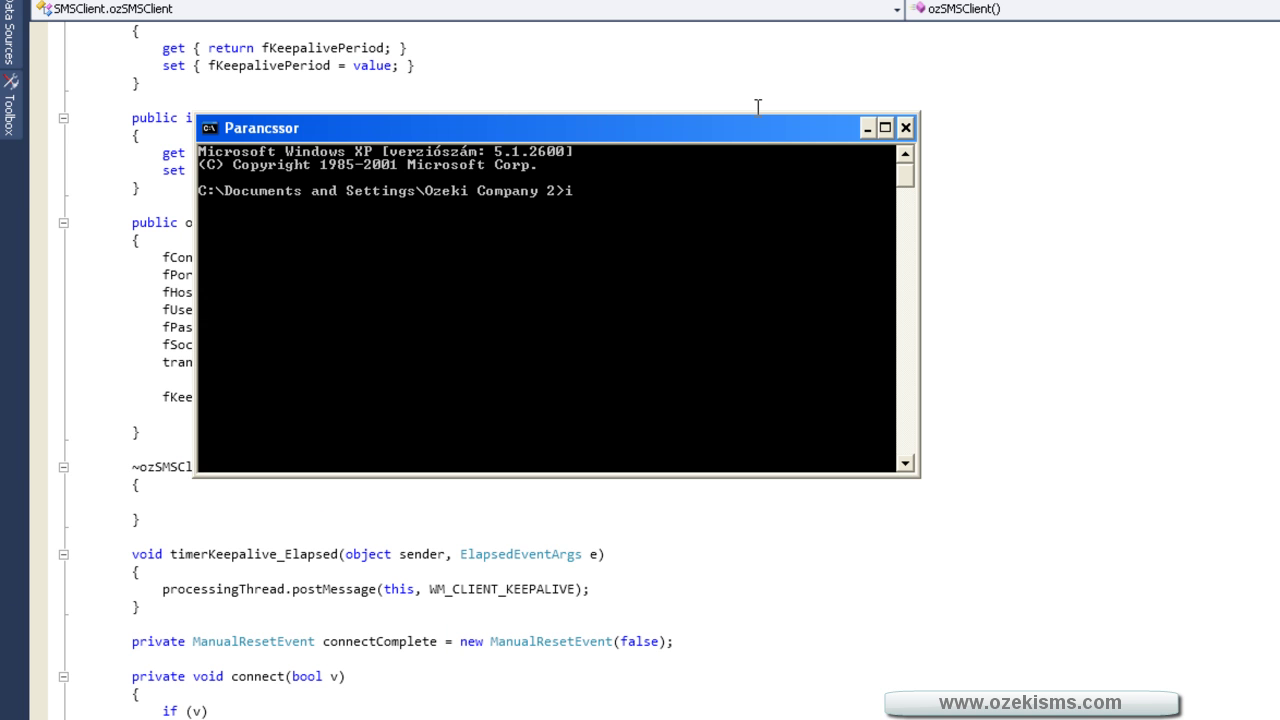
{"action": "type", "text": "ipconfig"}
{"action": "key", "text": "Return"}
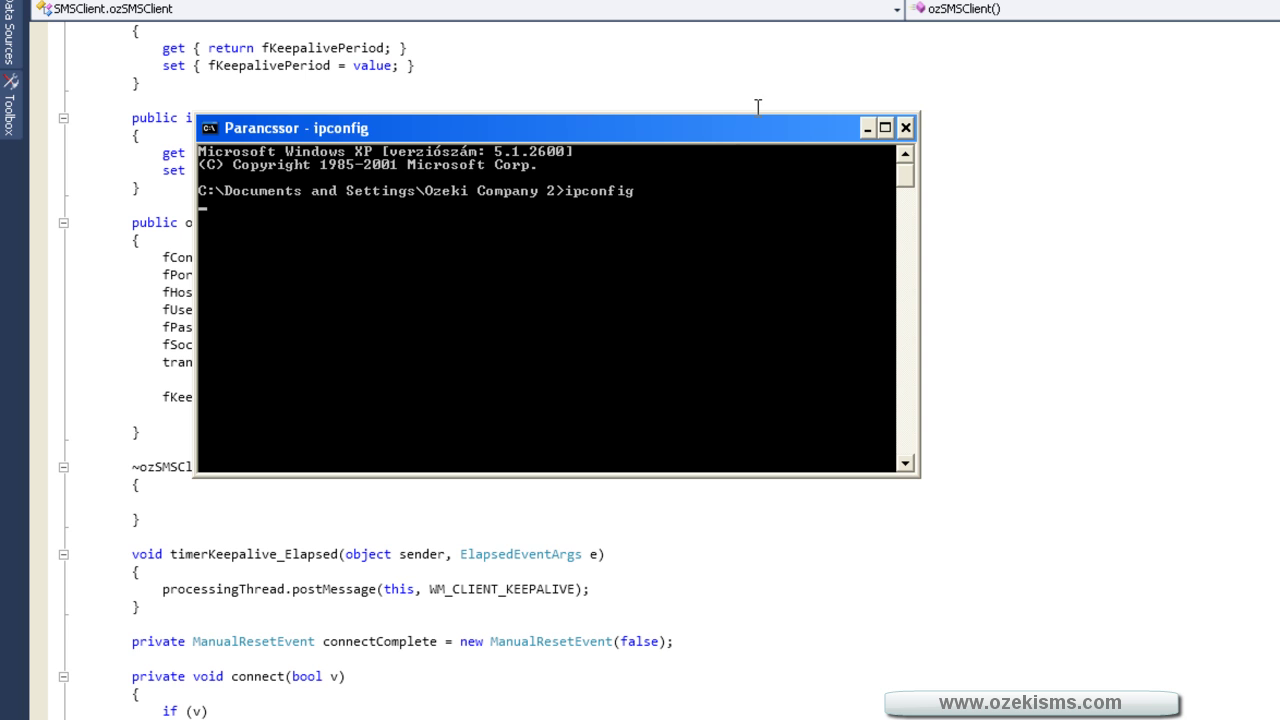
{"action": "left_click_drag", "start_coordinate": [635, 128], "coordinate": [1010, 91]}
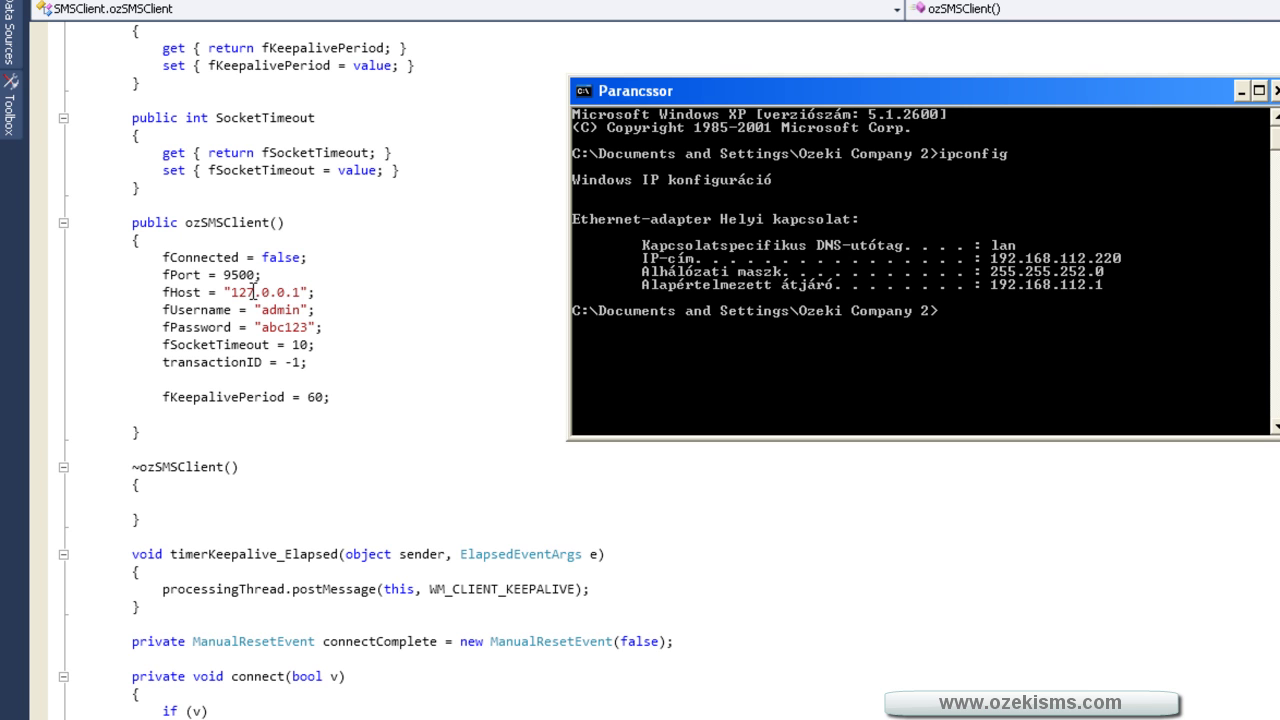
- Change the fHost default from 127.0.0.1 to 192.168.112.220
{"action": "left_click", "coordinate": [254, 292]}
{"action": "key", "text": "BackSpace"}
{"action": "key", "text": "BackSpace"}
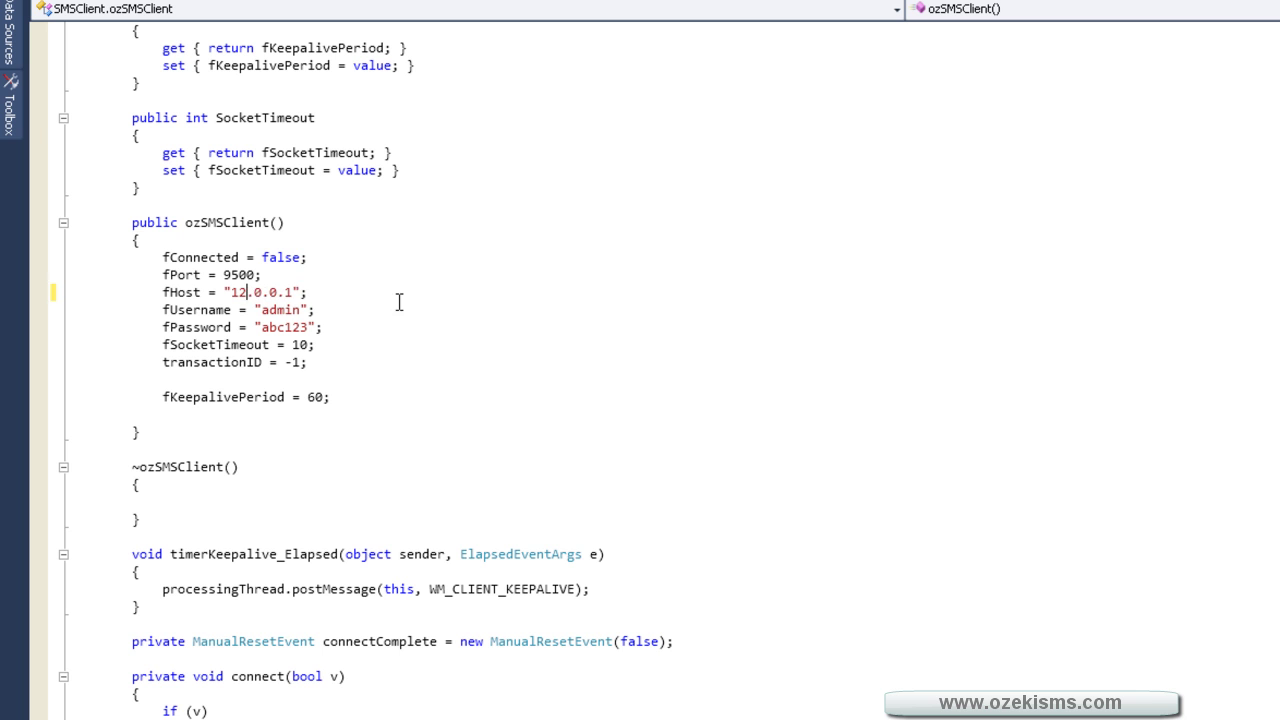
{"action": "type", "text": "92"}
{"action": "key", "text": "BackSpace"}
{"action": "type", "text": "168"}
{"action": "key", "text": "alt+Tab"}
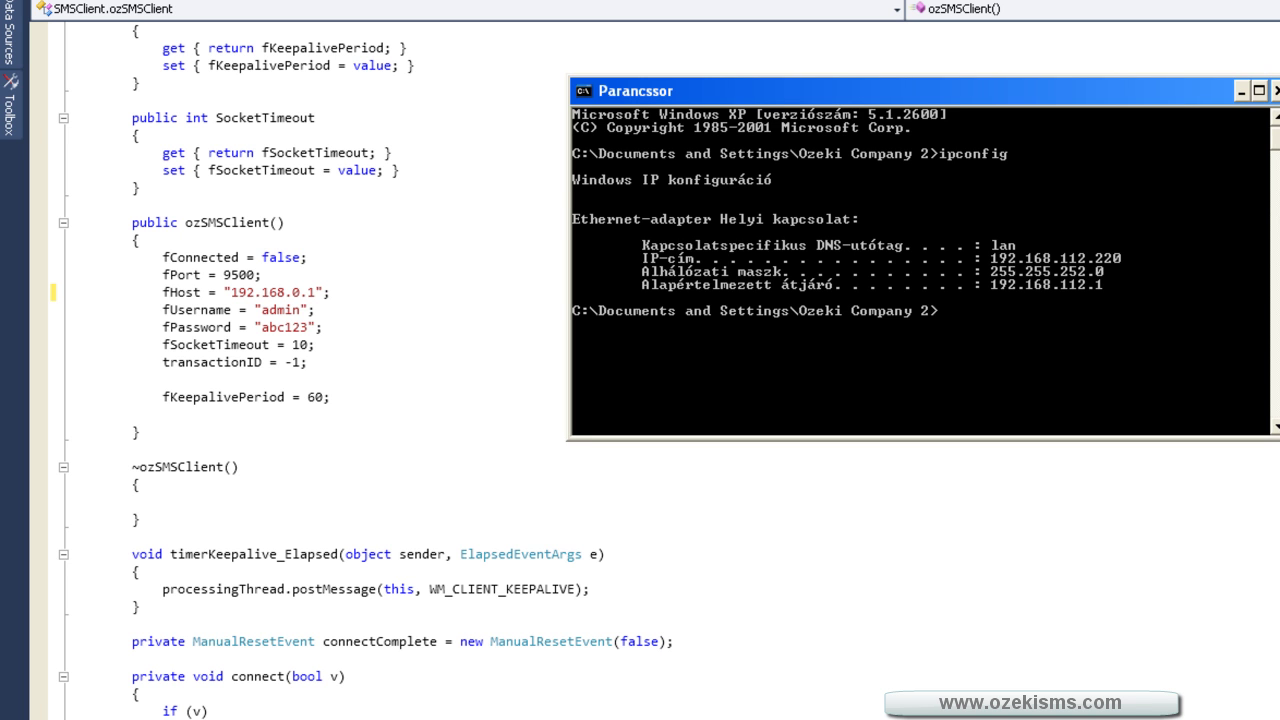
{"action": "key", "text": "alt+Tab"}
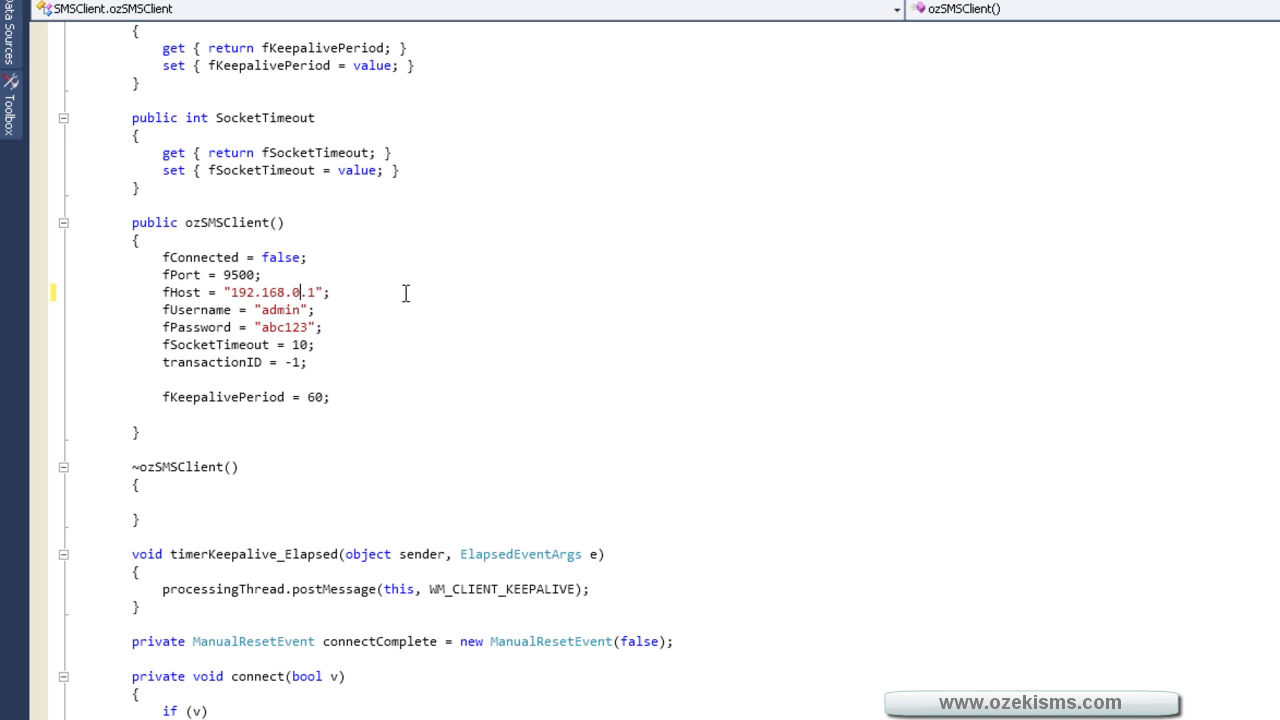
{"action": "key", "text": "BackSpace"}
{"action": "type", "text": "112"}
{"action": "key", "text": "BackSpace"}
{"action": "type", "text": "220"}
- Replace the fPassword default string with the new password
{"action": "left_click", "coordinate": [276, 327]}
{"action": "key", "text": "BackSpace"}
{"action": "key", "text": "BackSpace"}
{"action": "key", "text": "BackSpace"}
{"action": "key", "text": "BackSpace"}
{"action": "key", "text": "BackSpace"}
{"action": "key", "text": "BackSpace"}
{"action": "type", "text": "qw"}
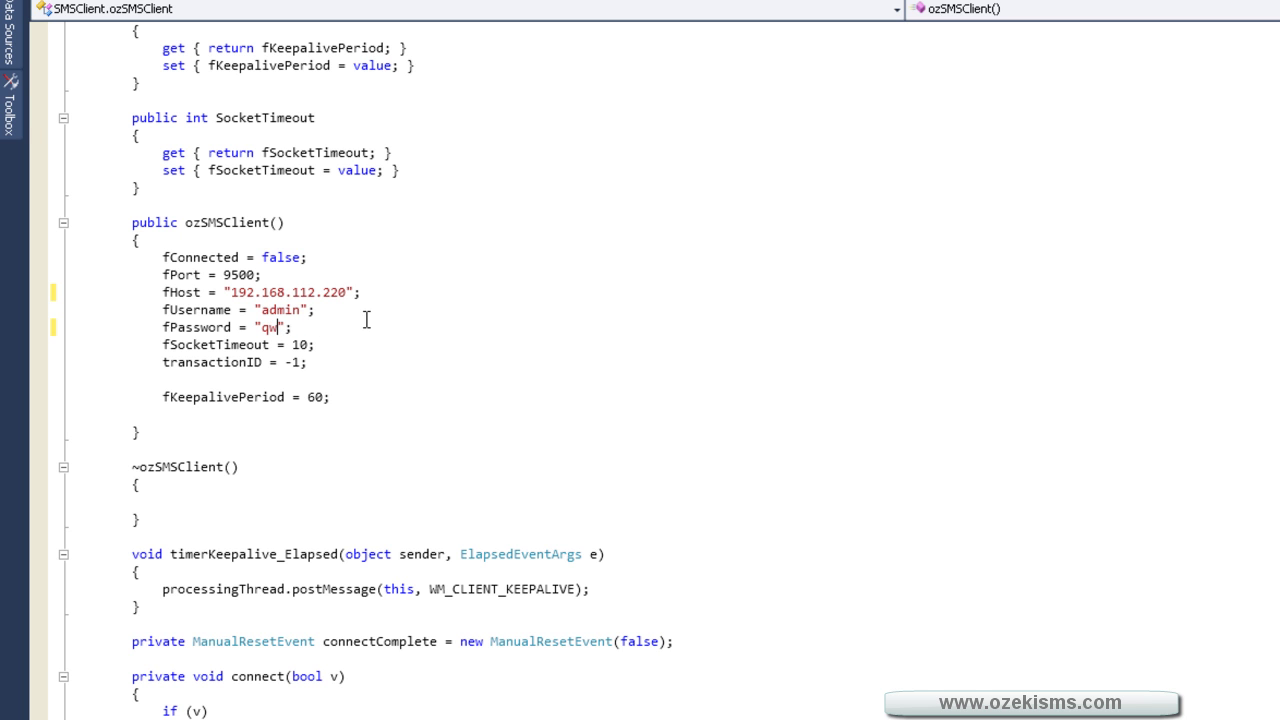
{"action": "type", "text": "e123"}
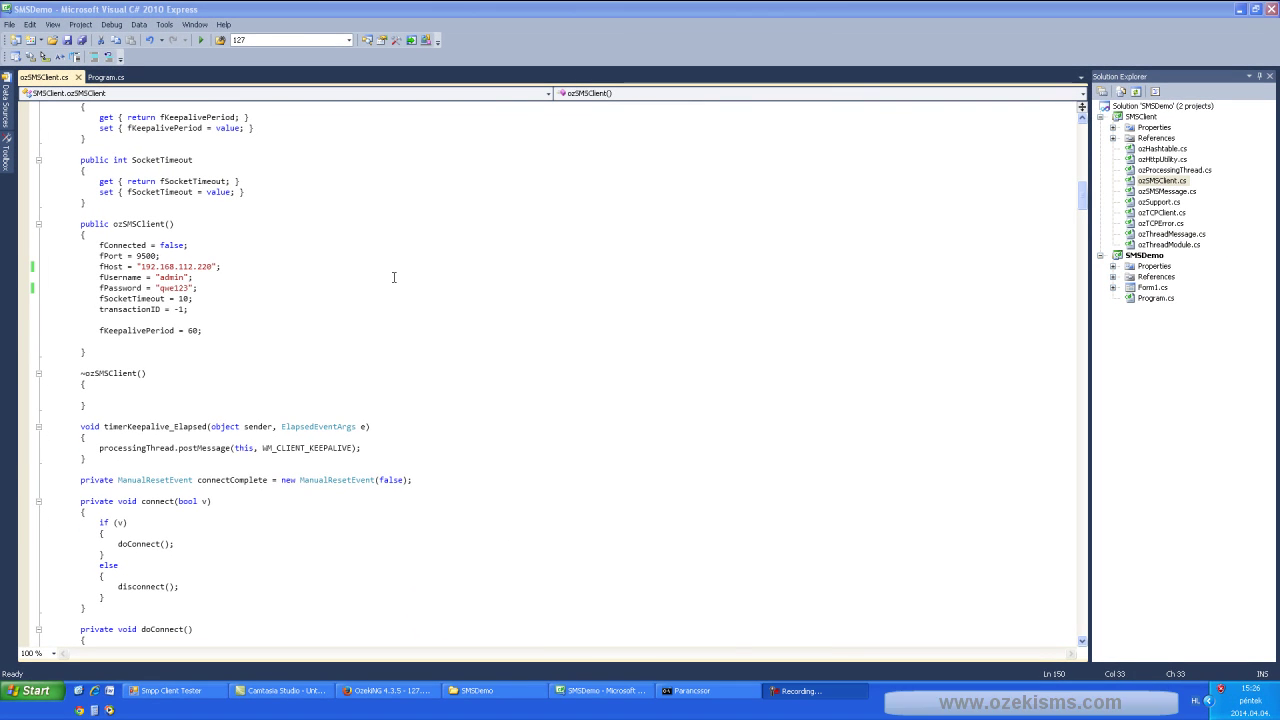
{"action": "left_click", "coordinate": [394, 277]}
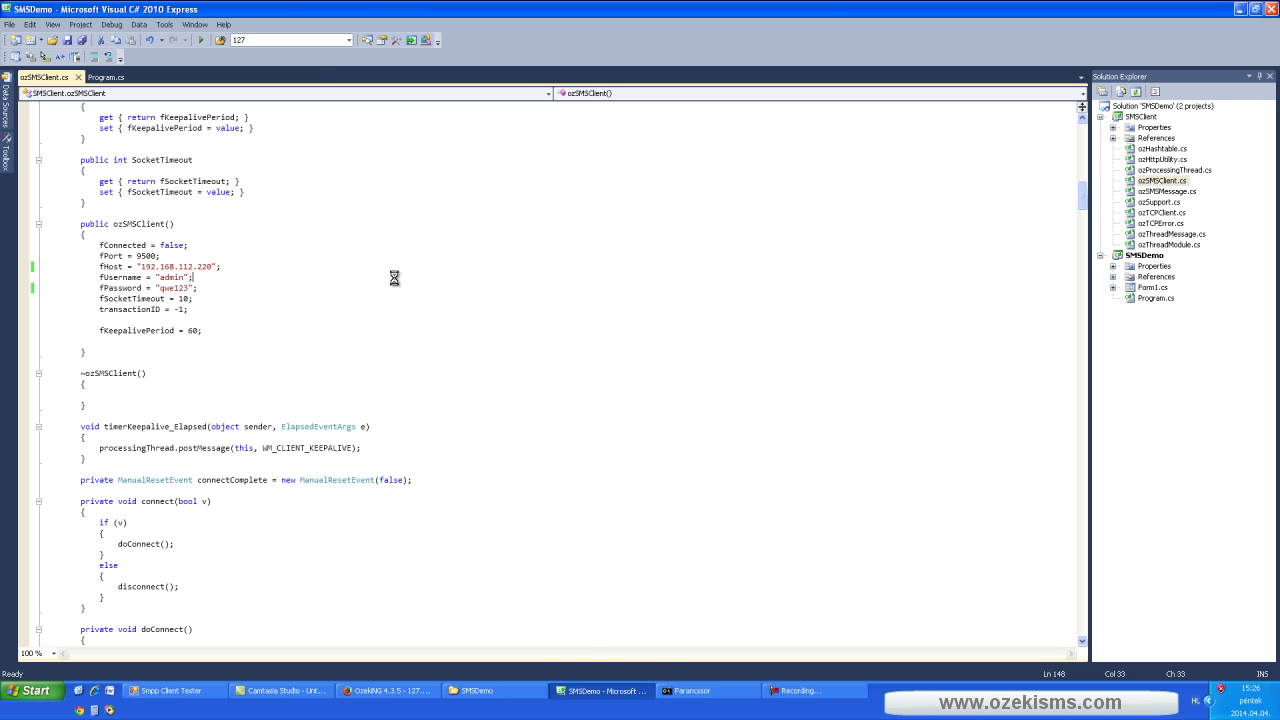
- Run SMSDemo and connect to host 192.168.112.220, port 9500, using the new password
{"action": "key", "text": "F5"}
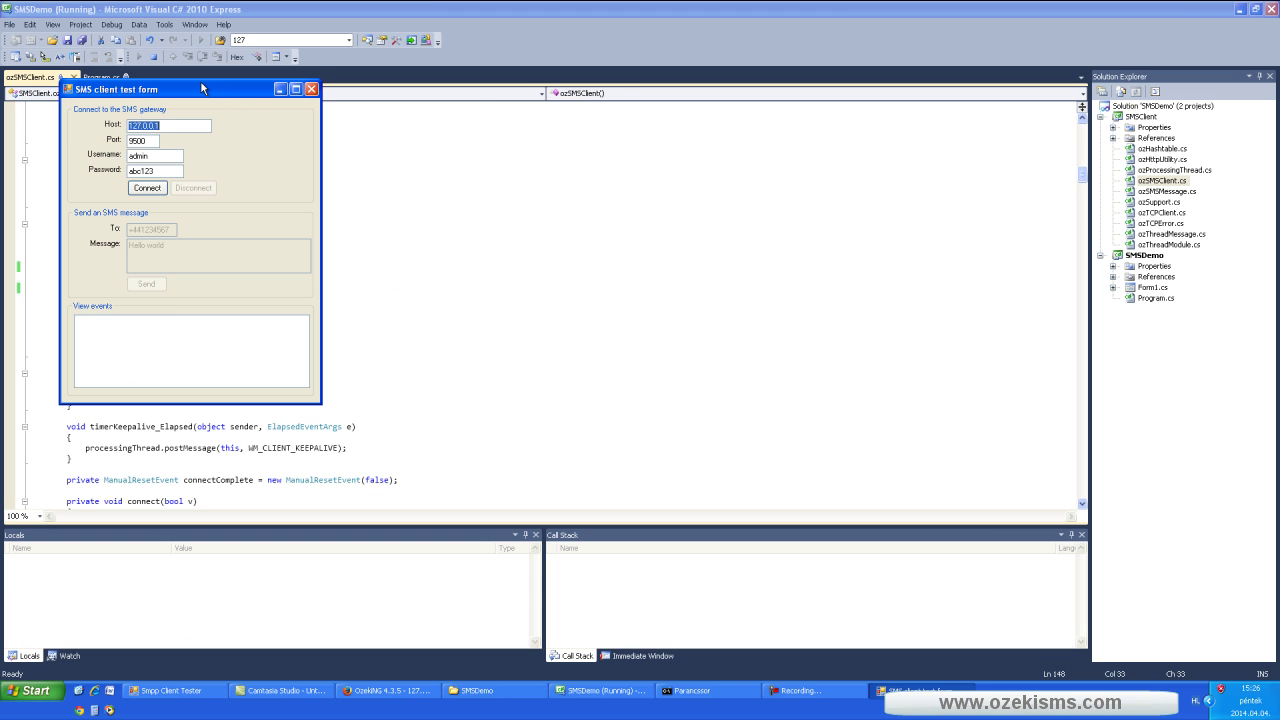
{"action": "left_click_drag", "start_coordinate": [200, 88], "coordinate": [514, 116]}
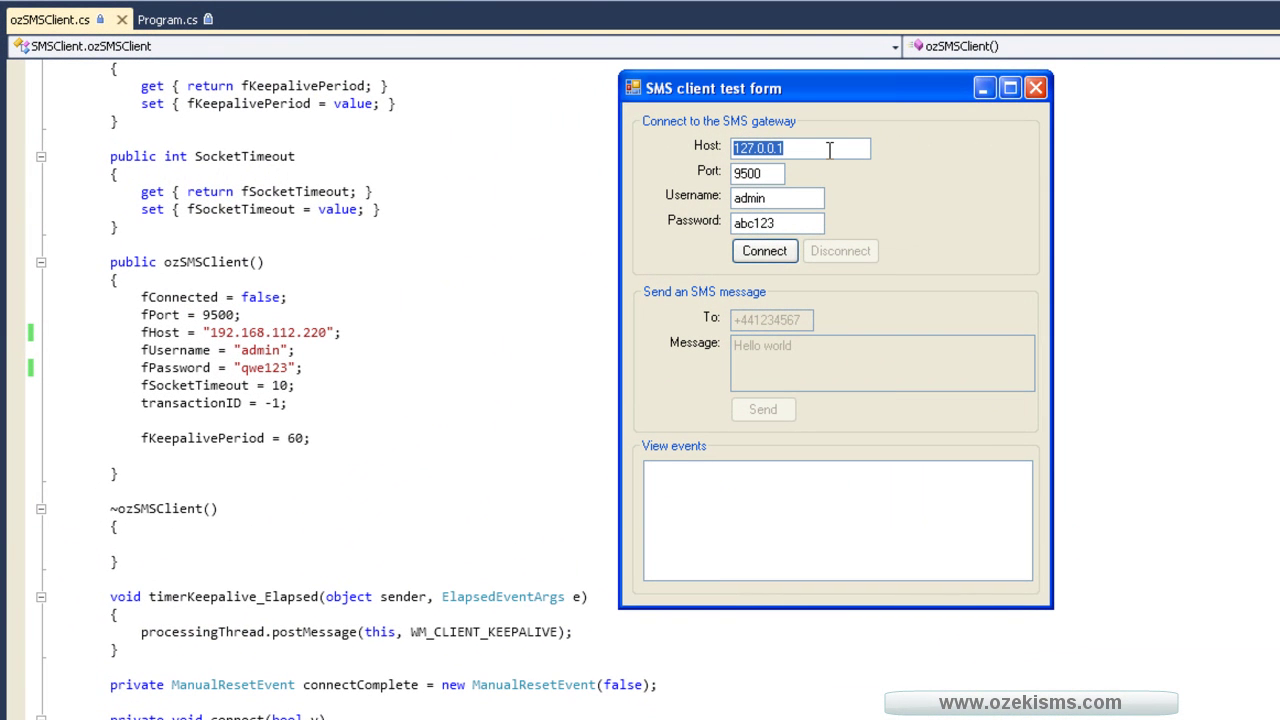
{"action": "type", "text": "192.168.112.220"}
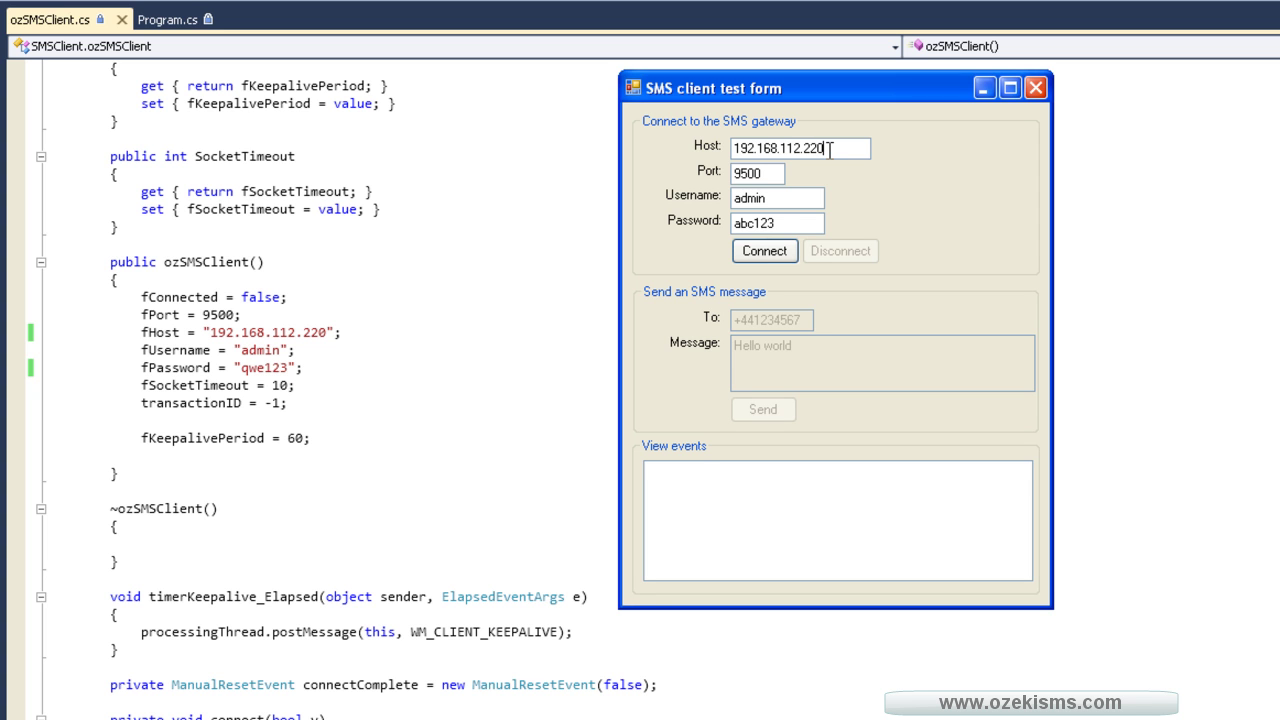
{"action": "left_click_drag", "start_coordinate": [772, 173], "coordinate": [705, 176]}
{"action": "left_click", "coordinate": [776, 198]}
{"action": "left_click_drag", "start_coordinate": [795, 218], "coordinate": [648, 218]}
{"action": "type", "text": "qwe123"}
{"action": "left_click", "coordinate": [752, 256]}
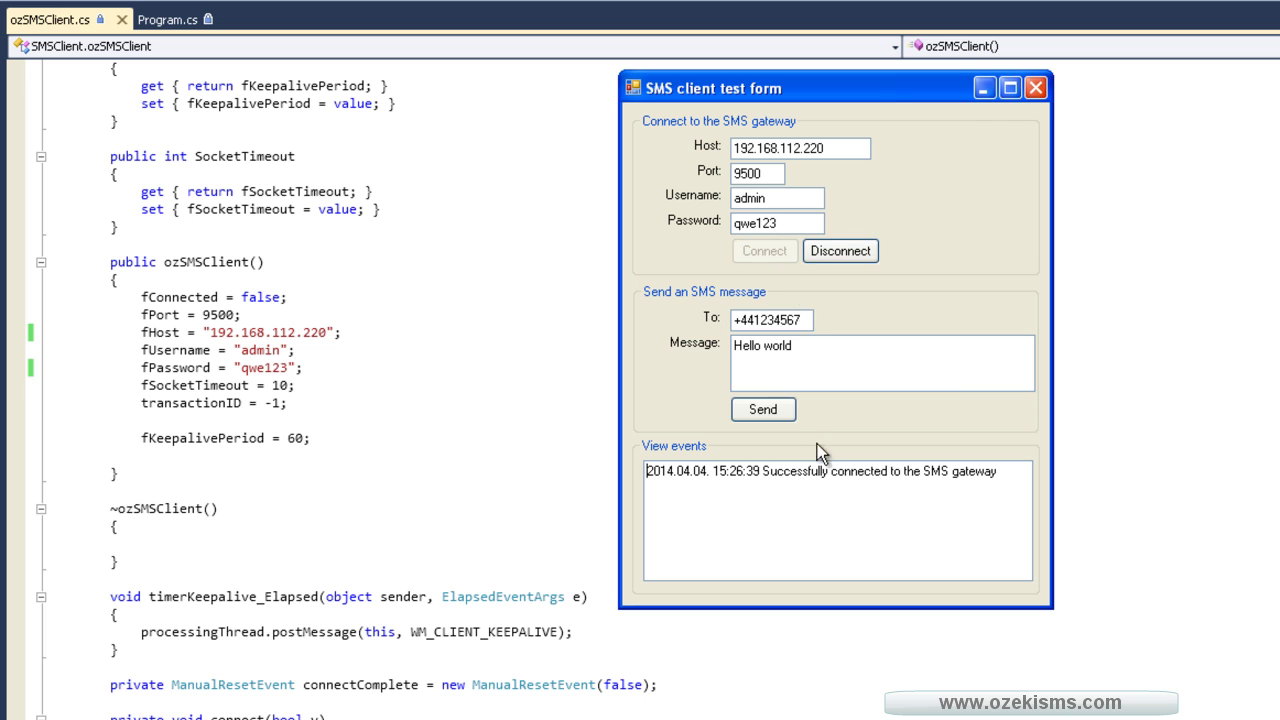
- Send the Hello world SMS and highlight its accepted and delivered-to-handset events
{"action": "left_click_drag", "start_coordinate": [646, 470], "coordinate": [1002, 468]}
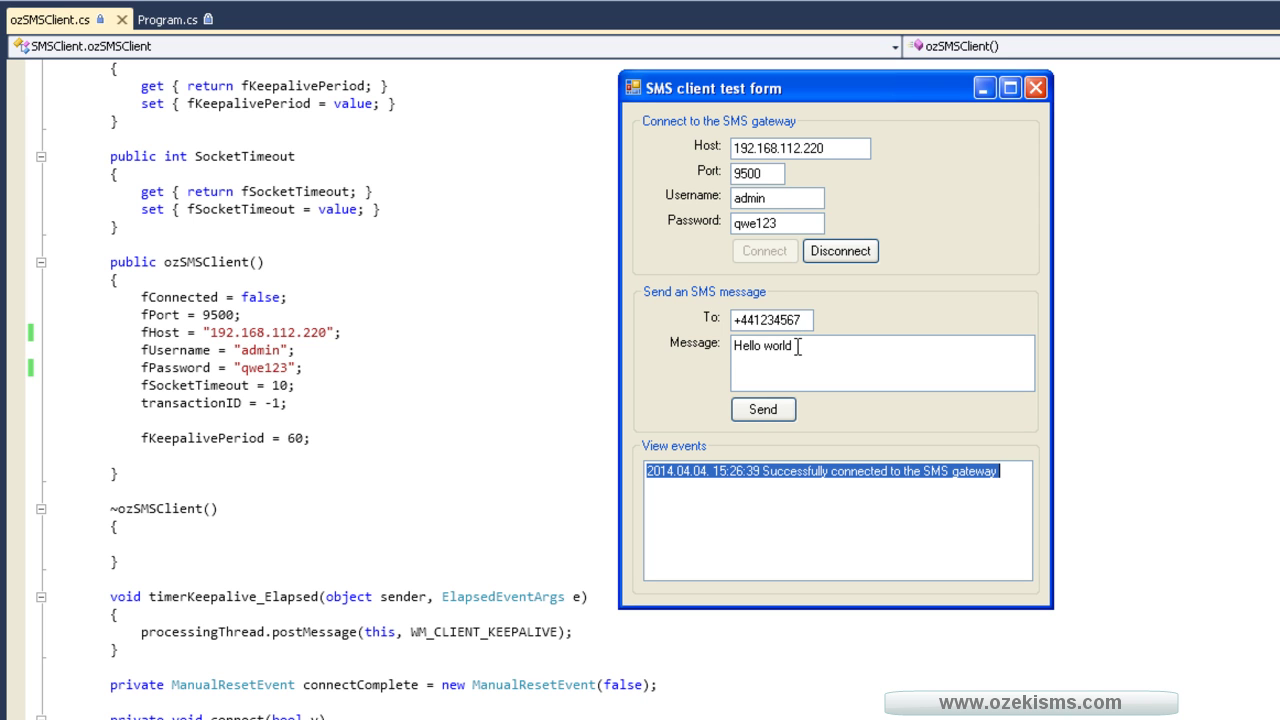
{"action": "left_click", "coordinate": [768, 412]}
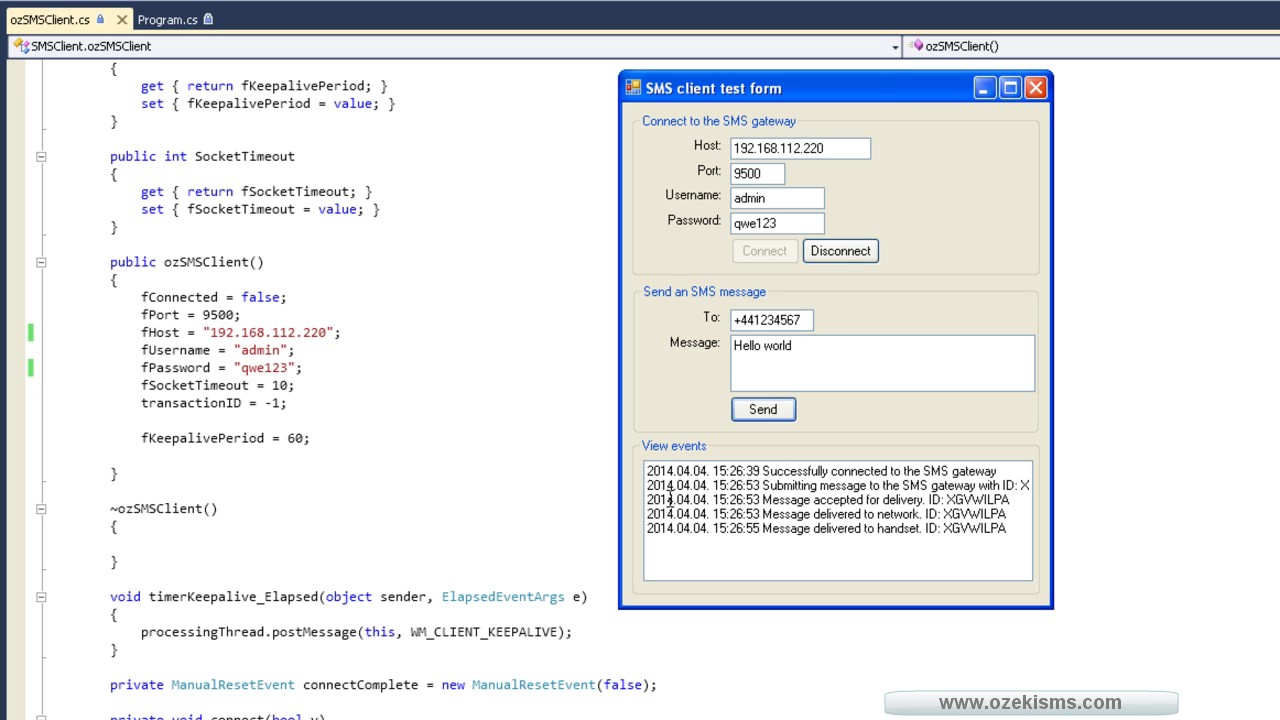
{"action": "left_click_drag", "start_coordinate": [650, 497], "coordinate": [972, 499]}
{"action": "left_click_drag", "start_coordinate": [729, 530], "coordinate": [912, 541]}
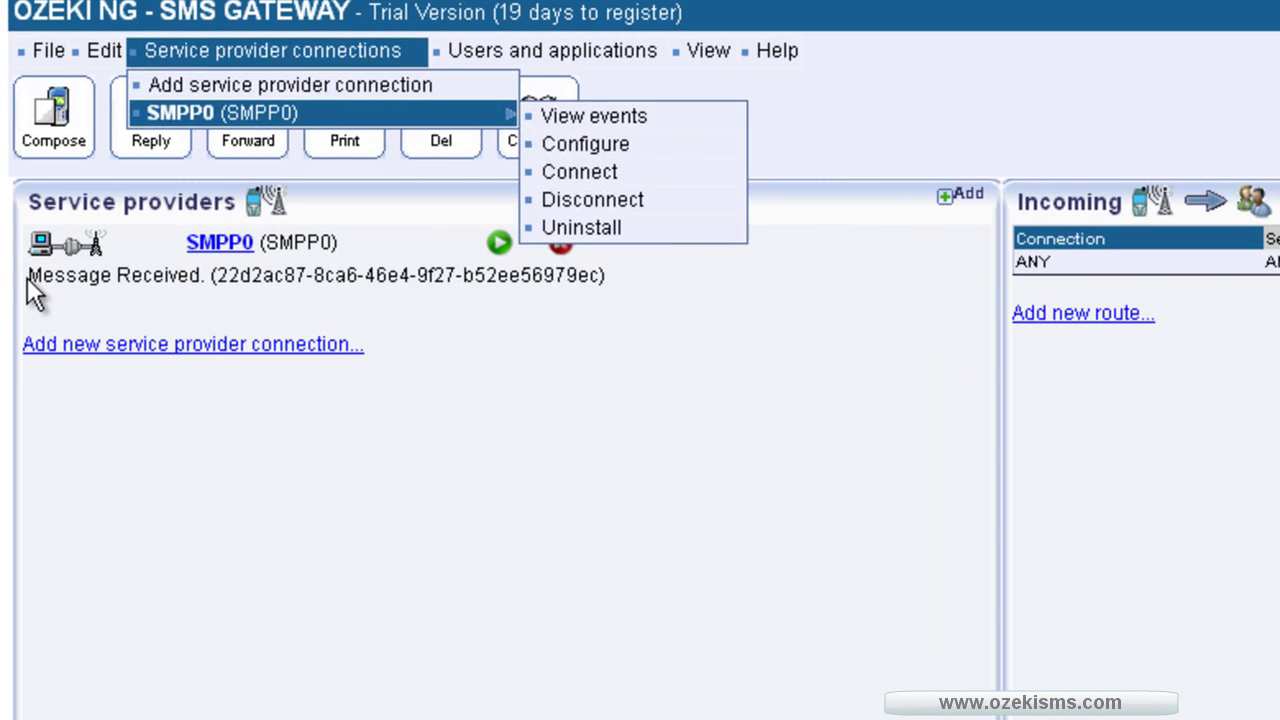
- Highlight SMPP0's Message Received notice in the Ozeki NG management page
{"action": "left_click_drag", "start_coordinate": [33, 275], "coordinate": [639, 292]}
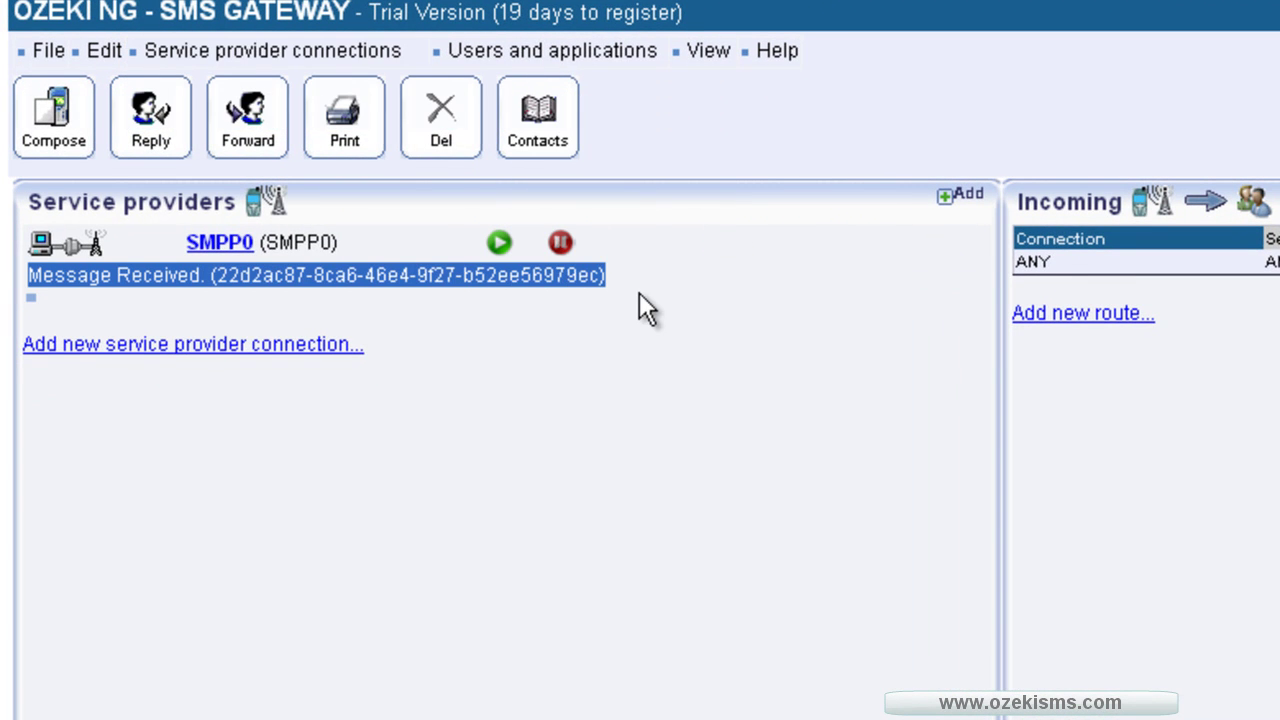